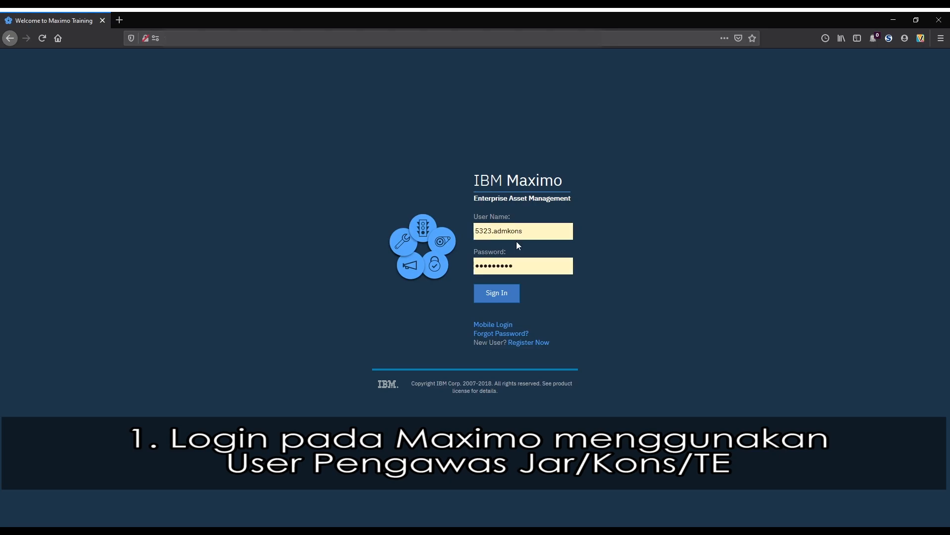
Sign in to Maximo with the prefilled credentials and open the Asset Templates application.
left_click(513, 300)
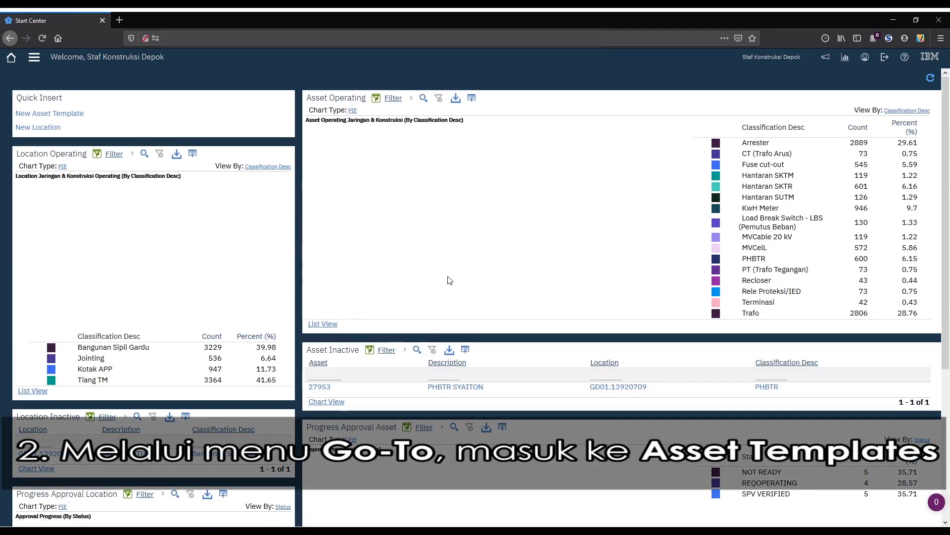
left_click(41, 60)
mouse_move(54, 127)
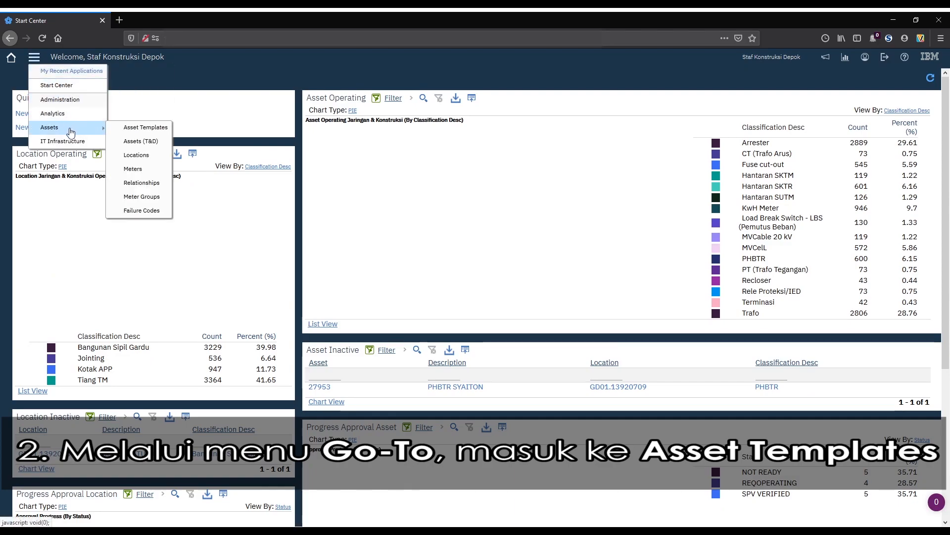
left_click(159, 131)
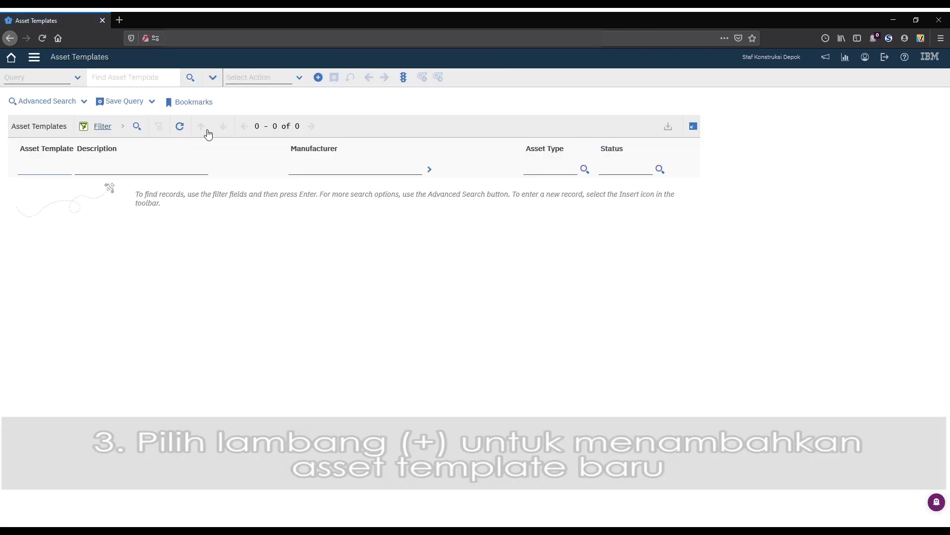
Create a new asset template 1402112 described as "Pembuat MVCELL KENTANG", with asset description "MVCELL KENTANG".
left_click(319, 80)
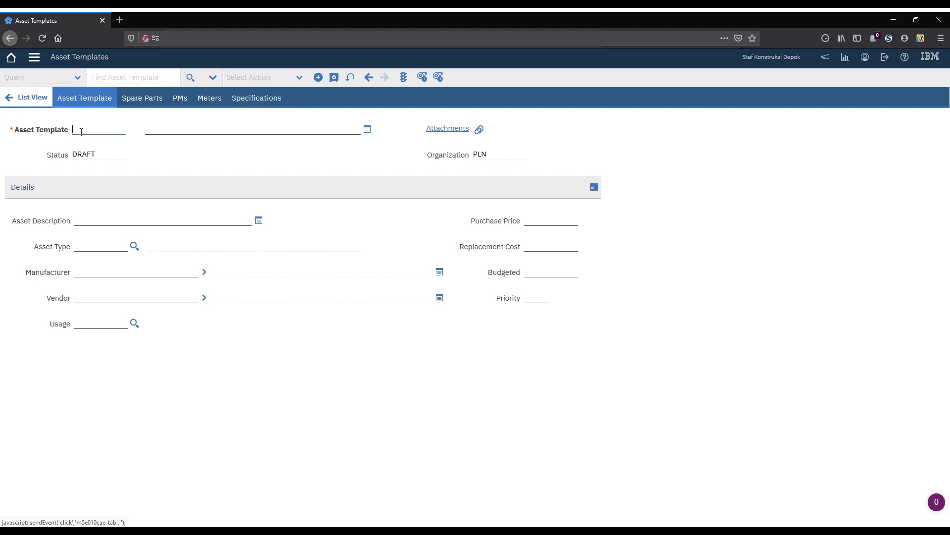
type("1402112")
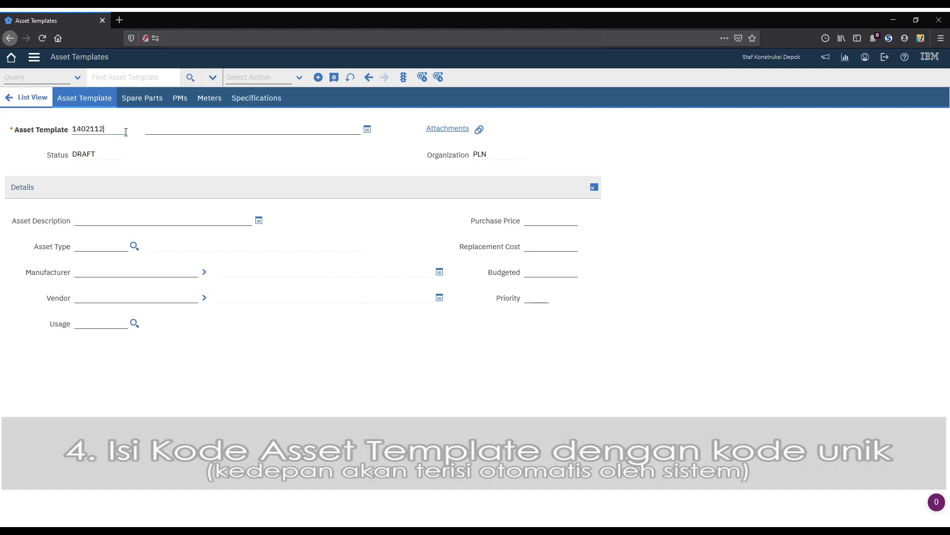
left_click(196, 131)
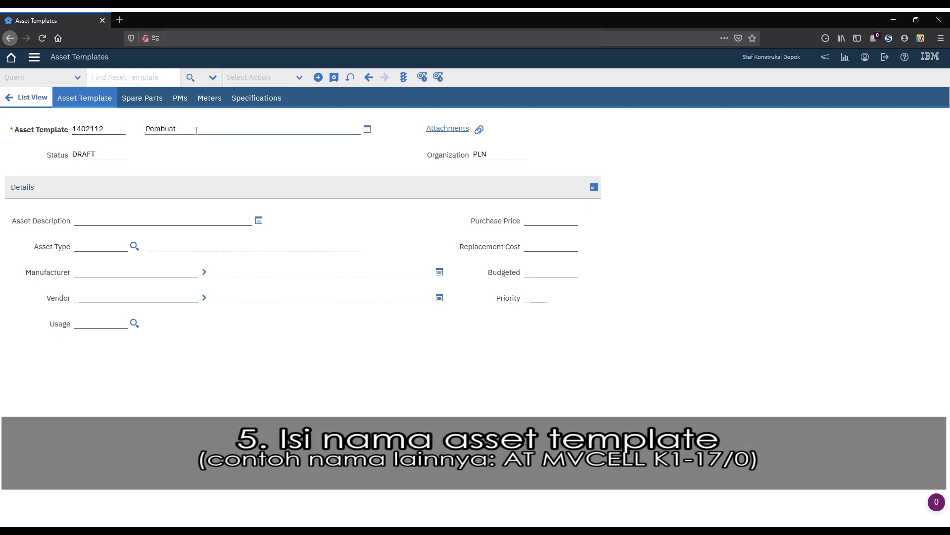
type("Pembuat MVCELL KENTANG")
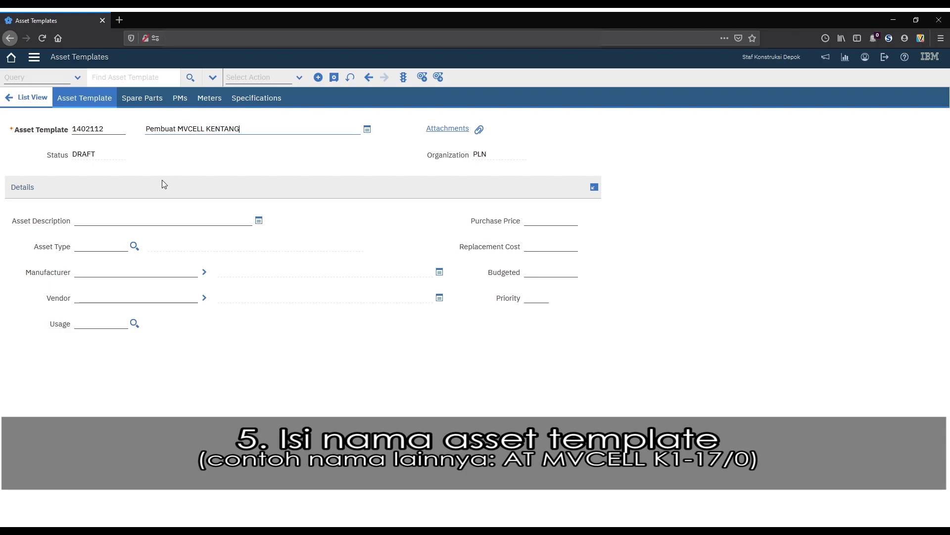
left_click(147, 222)
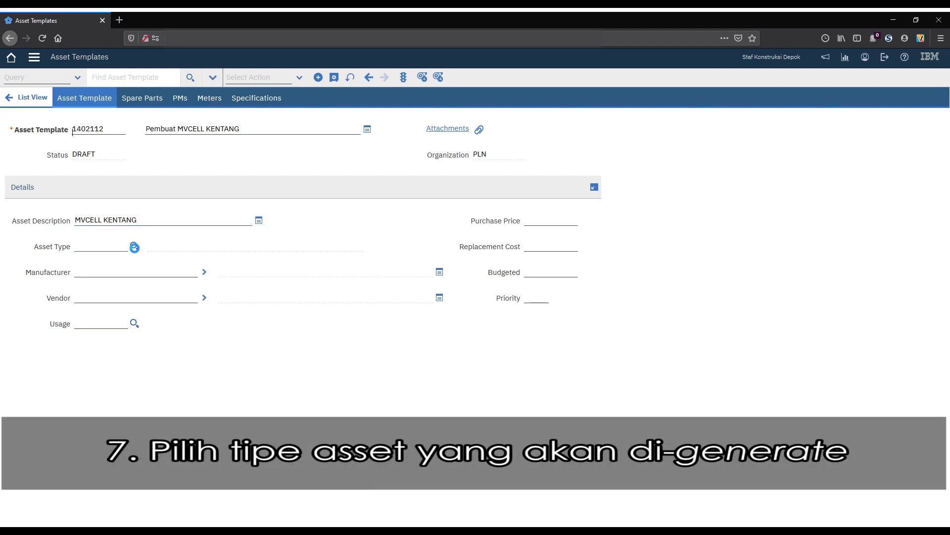
Set the template's asset type to MVCELLGD, filtering the value list by MVCELL.
left_click(134, 246)
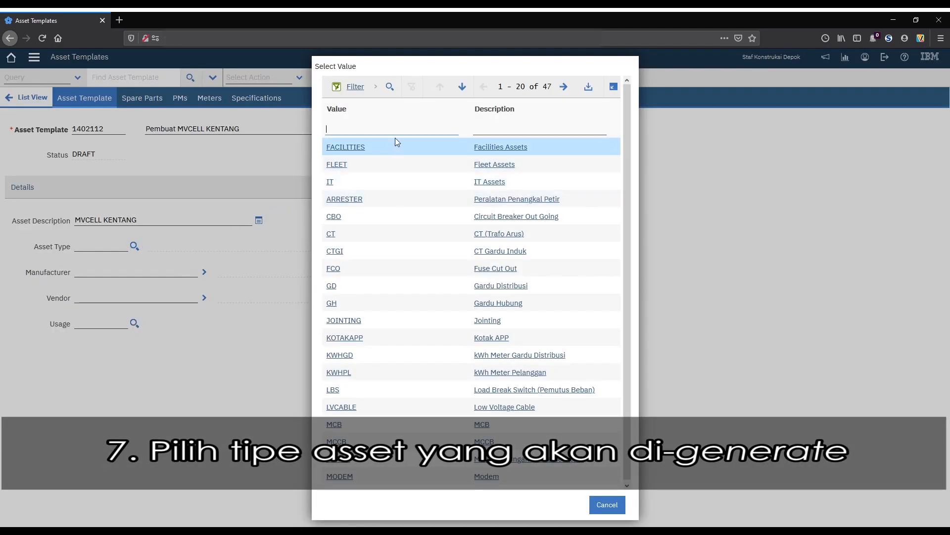
left_click(409, 129)
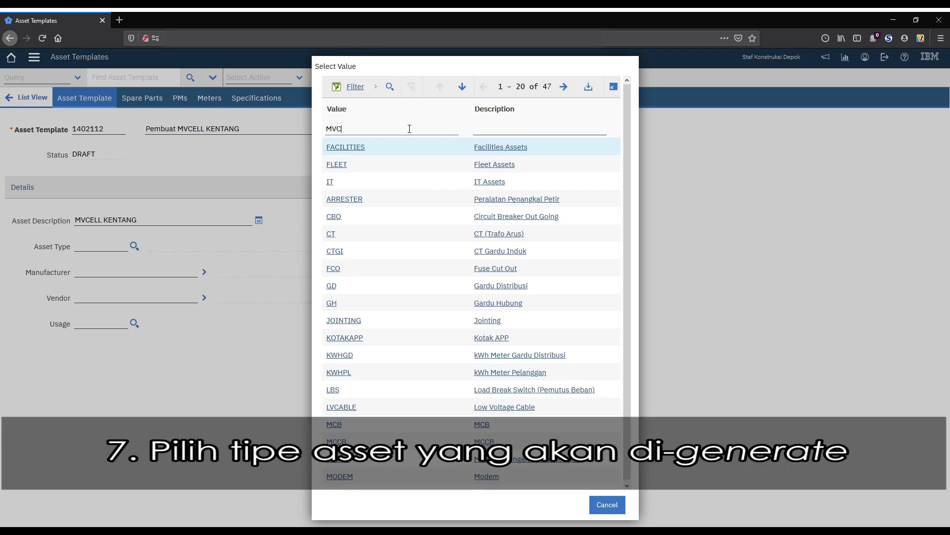
type("MVCELL")
key("Return")
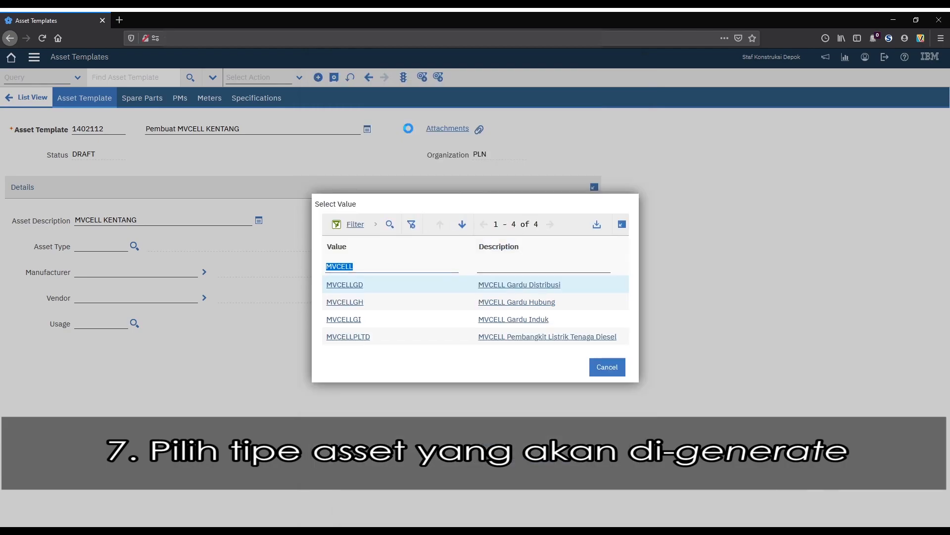
left_click(362, 288)
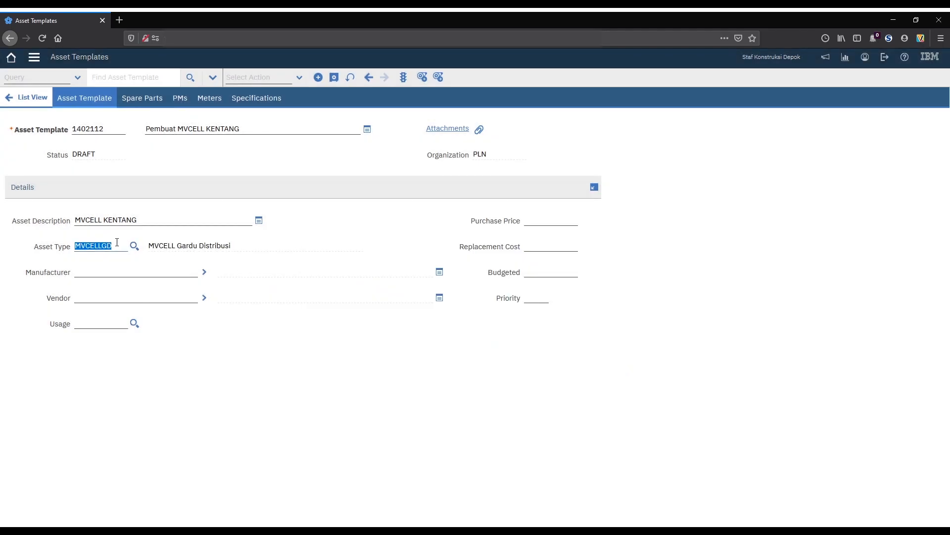
Set the manufacturer to AYAM GORENG KALASAN, filtering the company descriptions by GORENG.
left_click(203, 271)
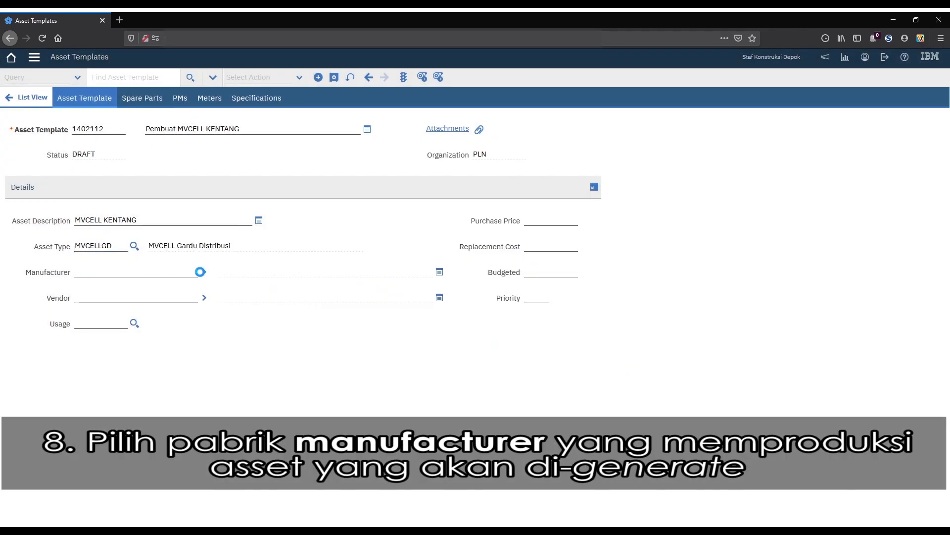
left_click(496, 124)
type("GORENG")
key("Return")
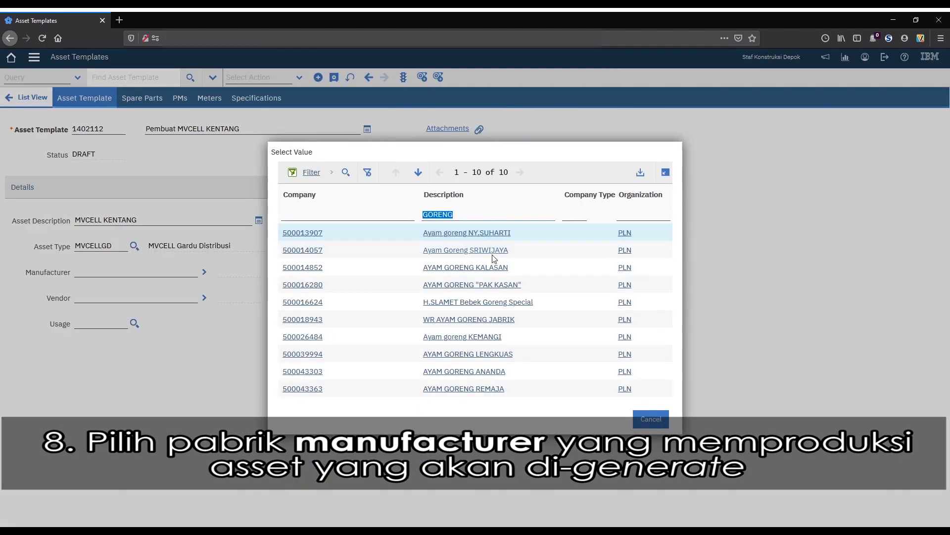
left_click(493, 271)
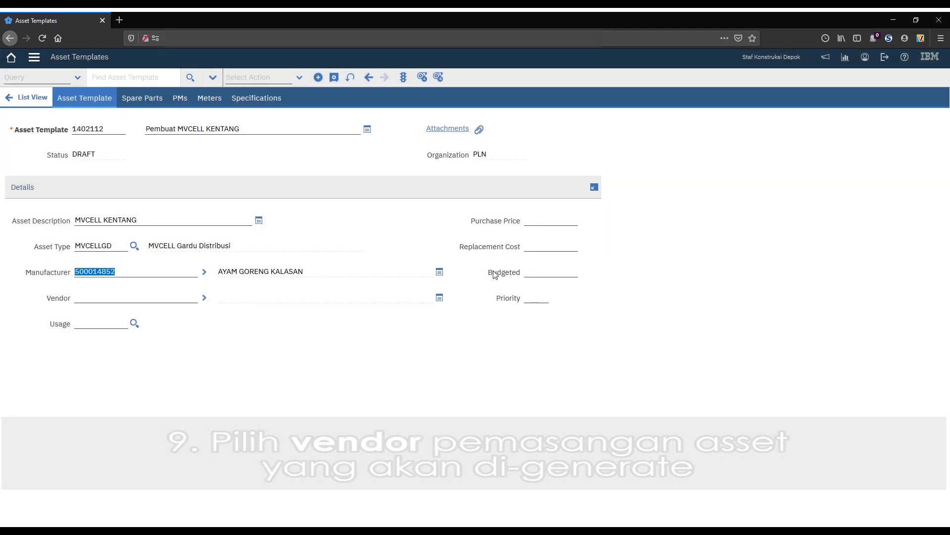
Set the vendor to Ayam goreng NY.SUHARTI, filtering the company descriptions by GORENG.
left_click(163, 300)
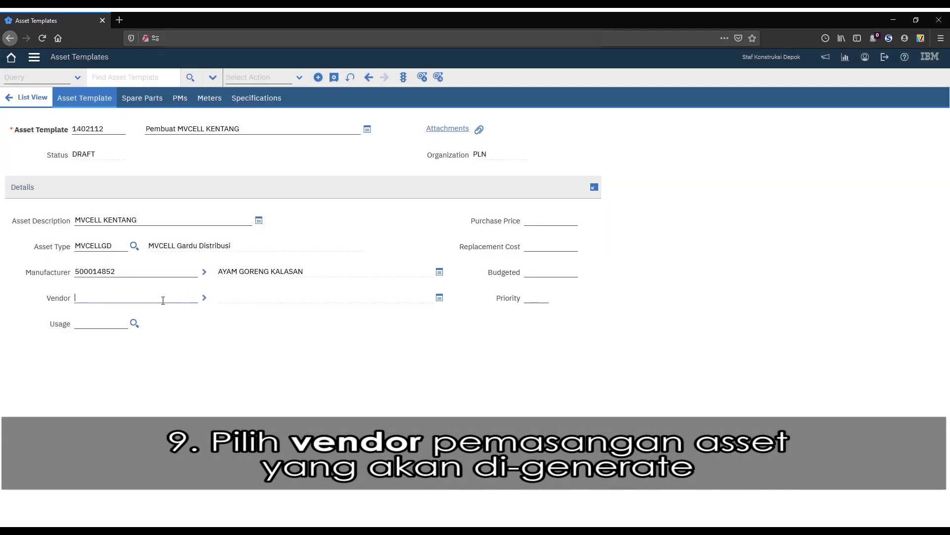
left_click(203, 298)
left_click(480, 127)
type("GORENG")
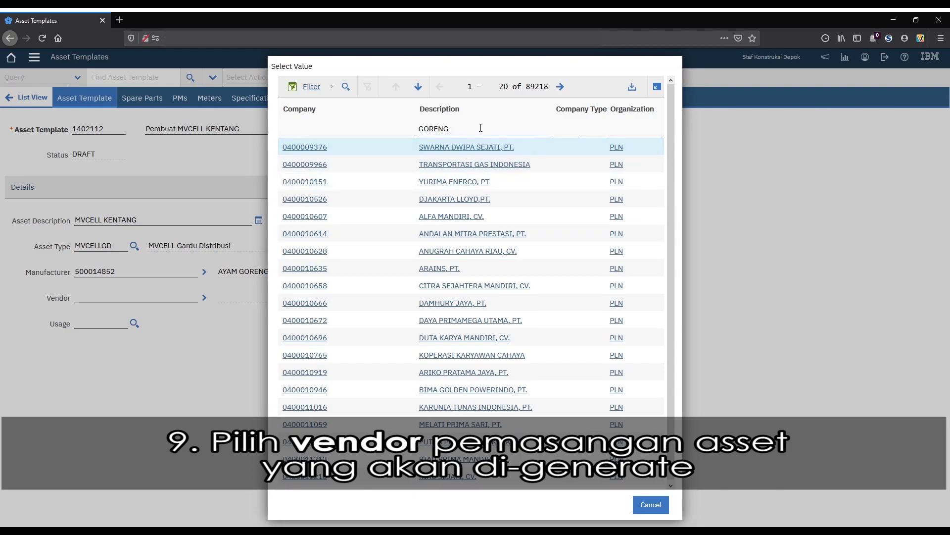
key("Return")
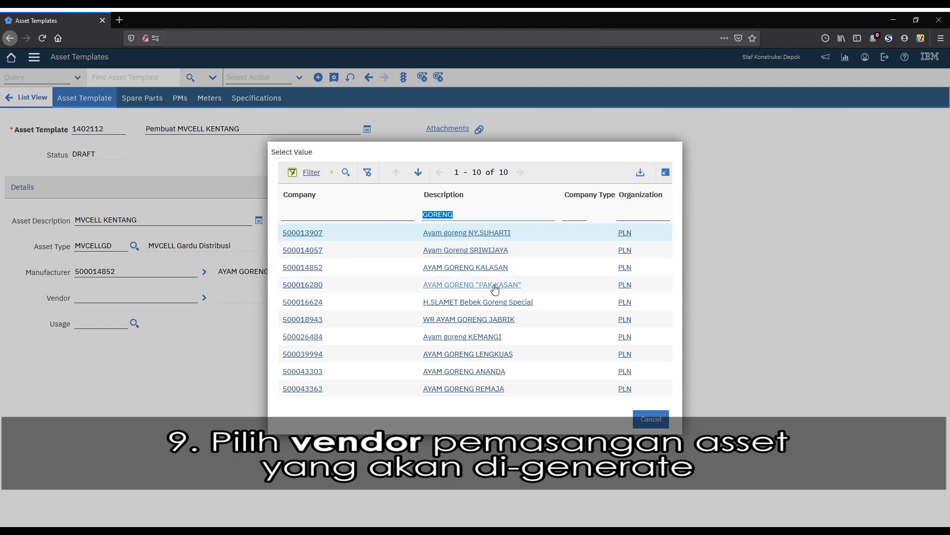
left_click(502, 233)
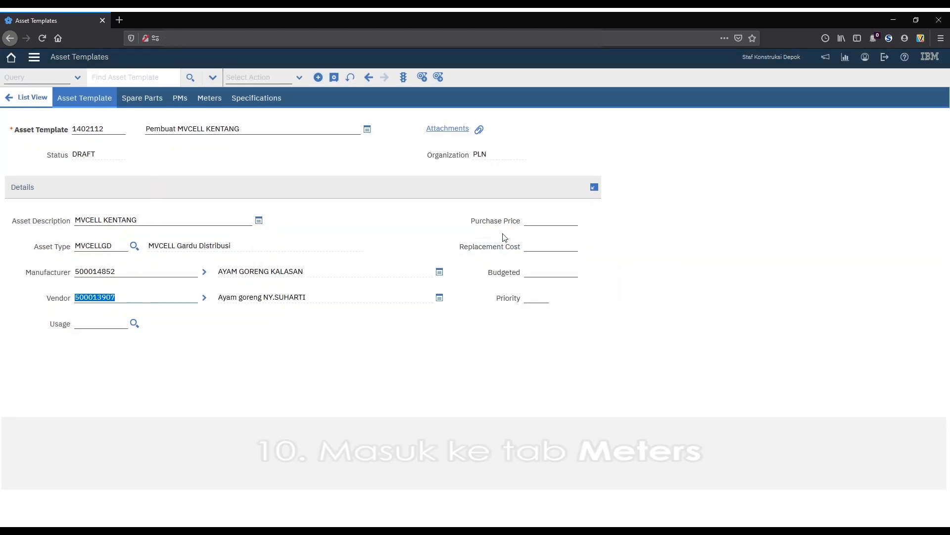
left_click(175, 297)
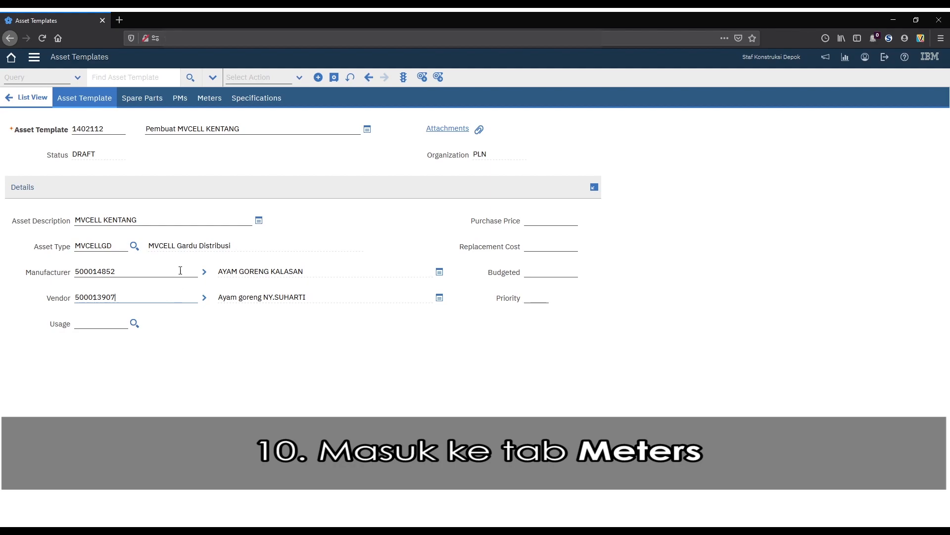
Assign the MVCELL-NONAIR meter group to the asset template's meters.
left_click(213, 99)
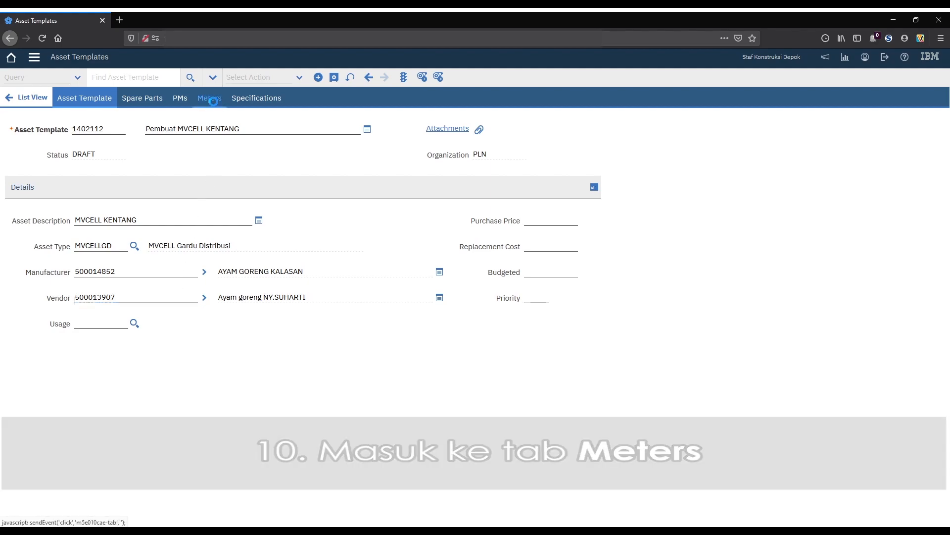
left_click(93, 155)
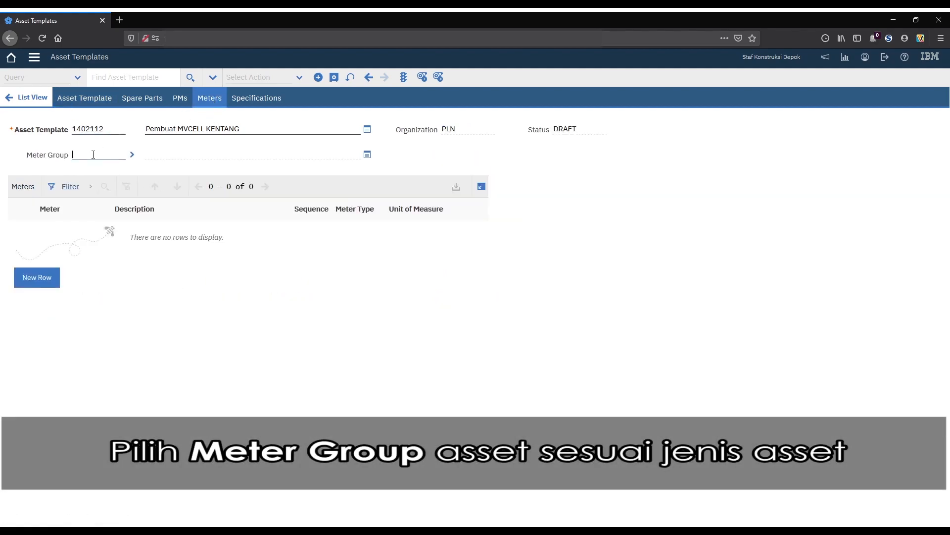
left_click(131, 155)
left_click(151, 165)
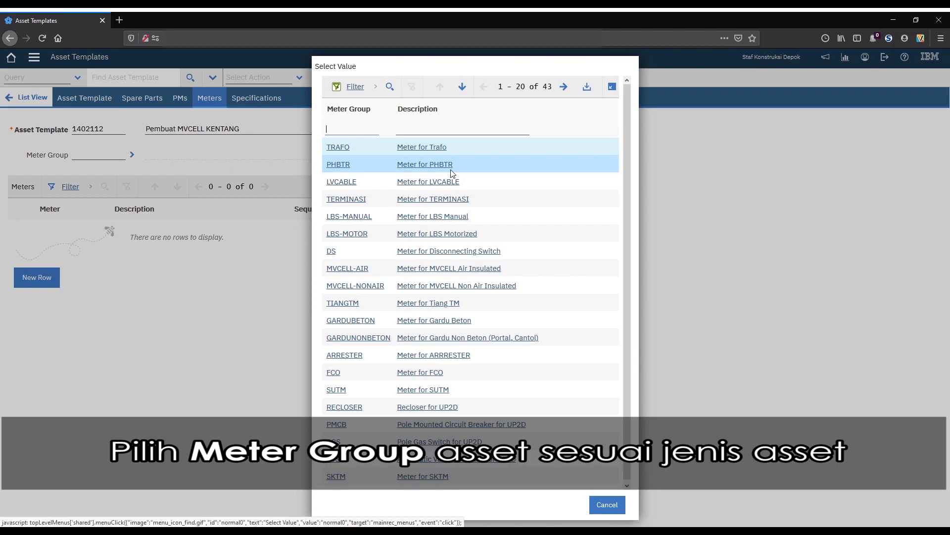
left_click(366, 293)
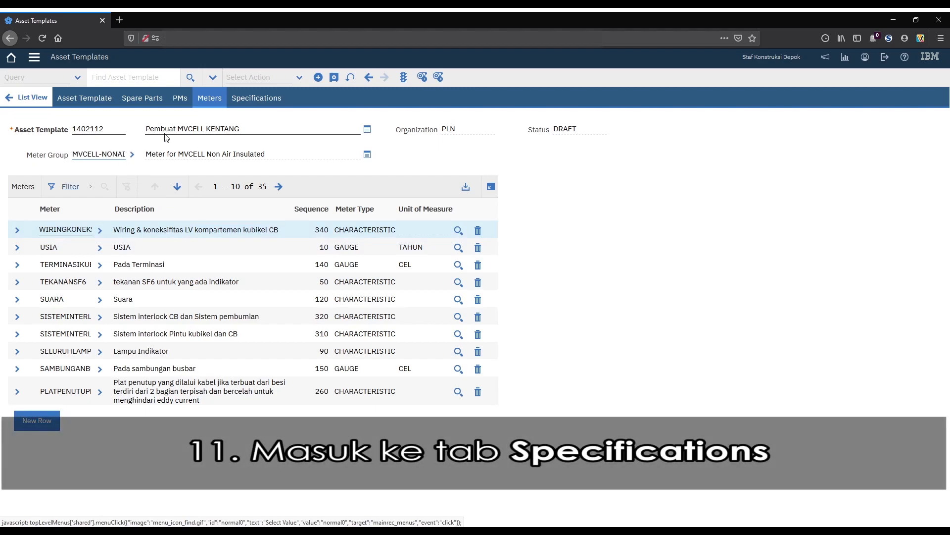
Classify the template's specifications as GD02:MVCelL under DIST:Distribution and GD:Gardu Distribusi.
left_click(265, 104)
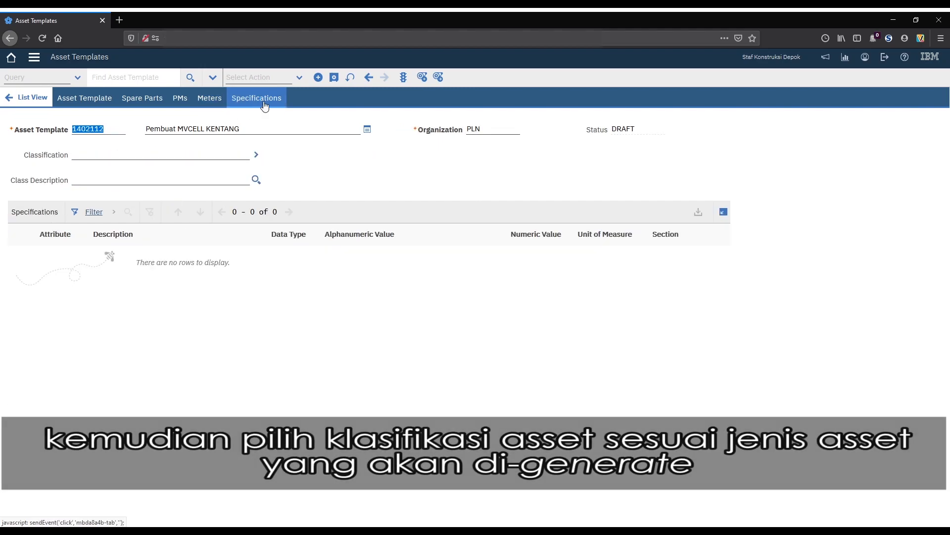
left_click(187, 158)
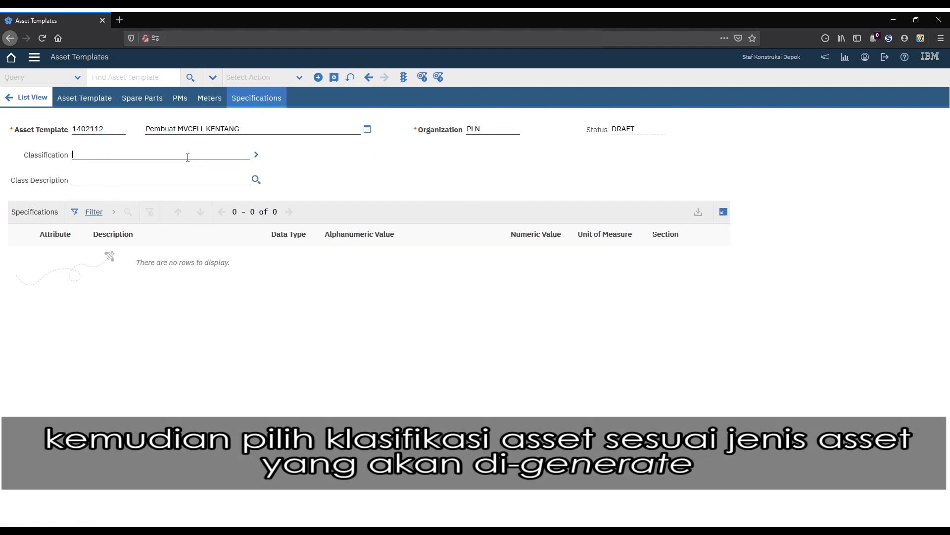
left_click(256, 155)
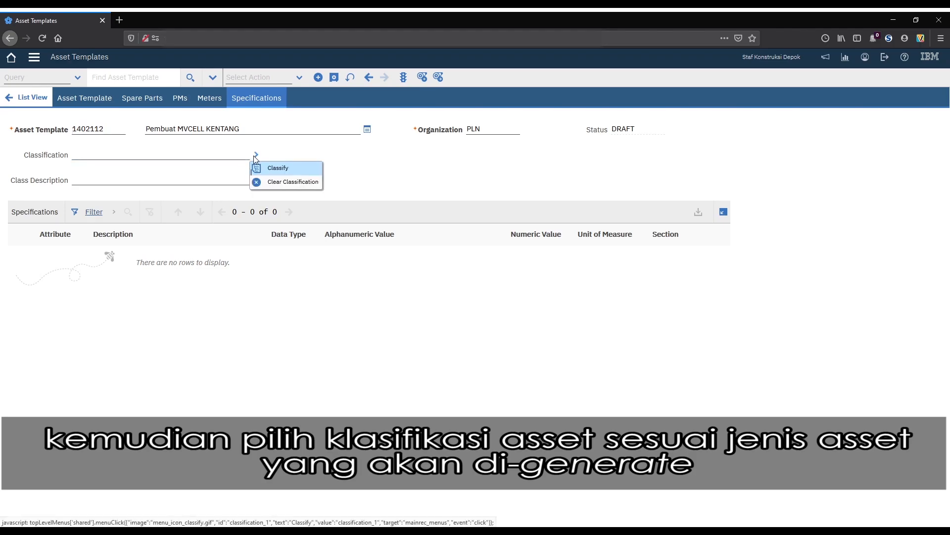
left_click(306, 173)
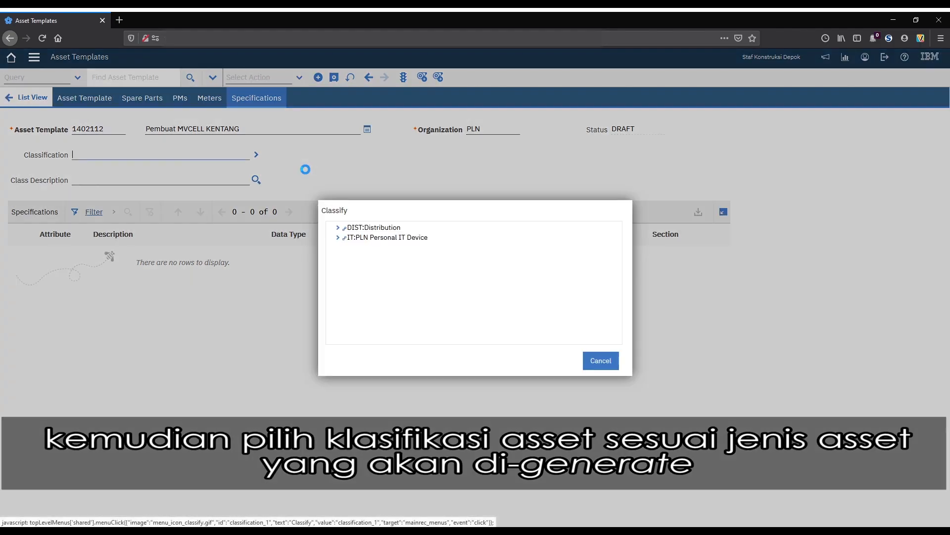
left_click(337, 228)
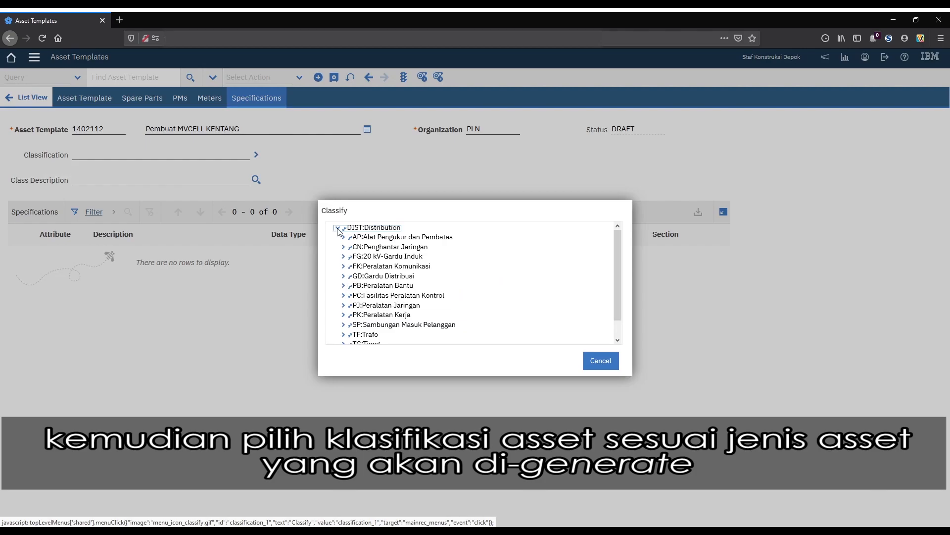
left_click(344, 277)
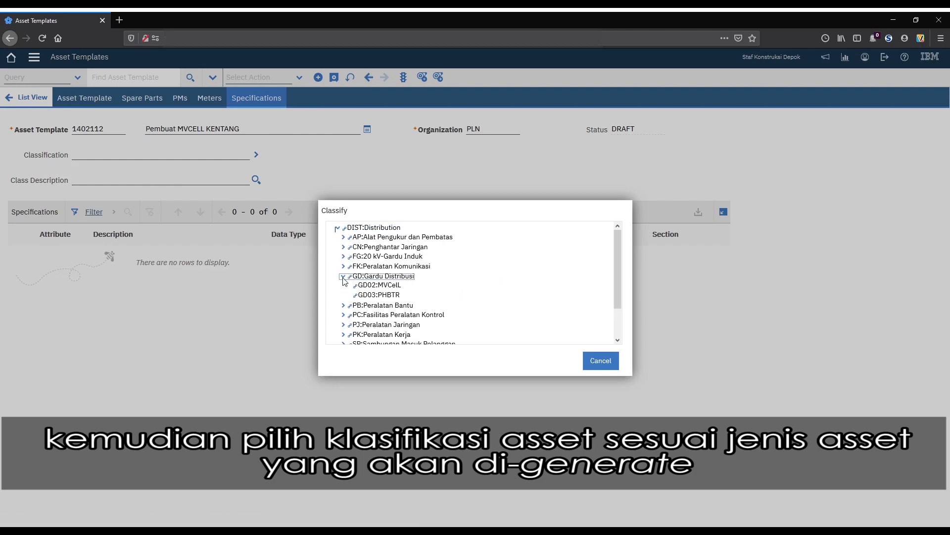
left_click(379, 285)
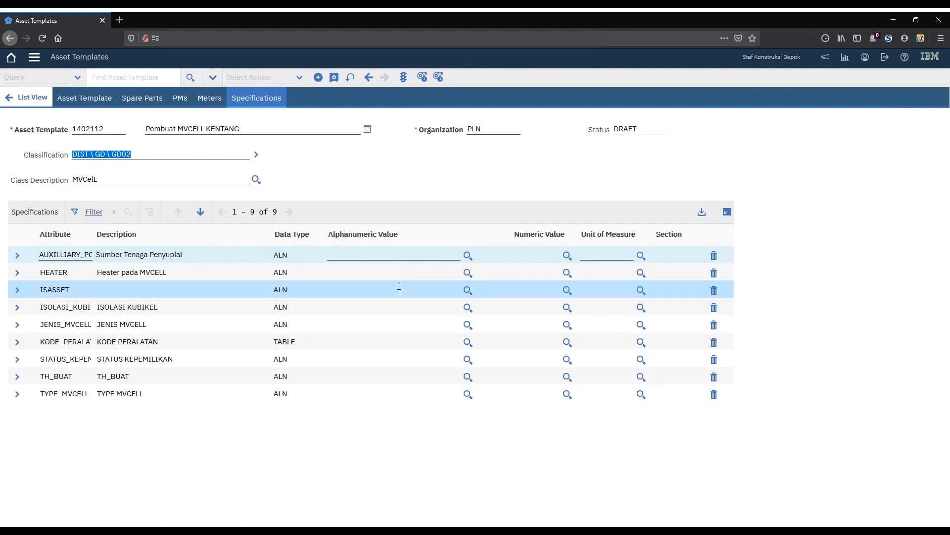
double_click(228, 181)
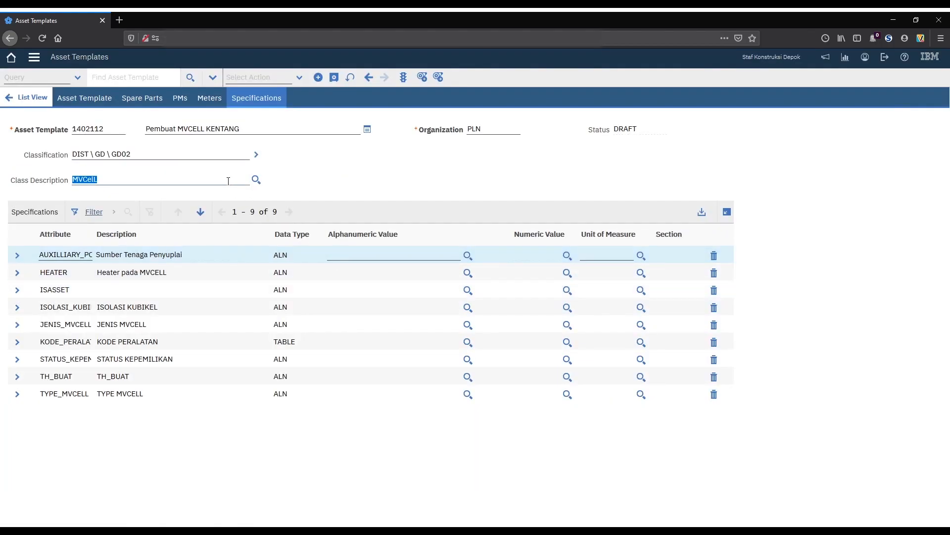
Set the alphanumeric value of the Sumber Tenaga Penyuplai specification to SUMBER DARI DALAM.
left_click(366, 253)
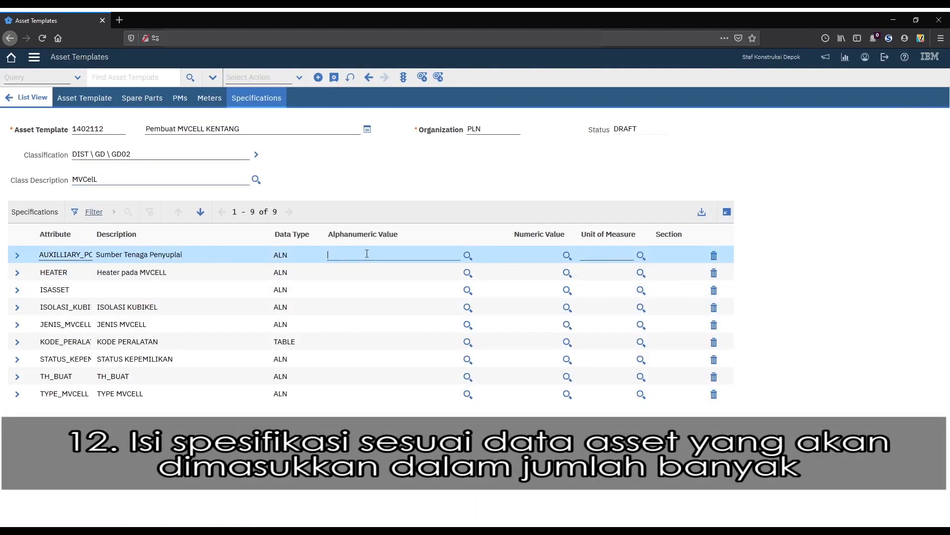
left_click(468, 255)
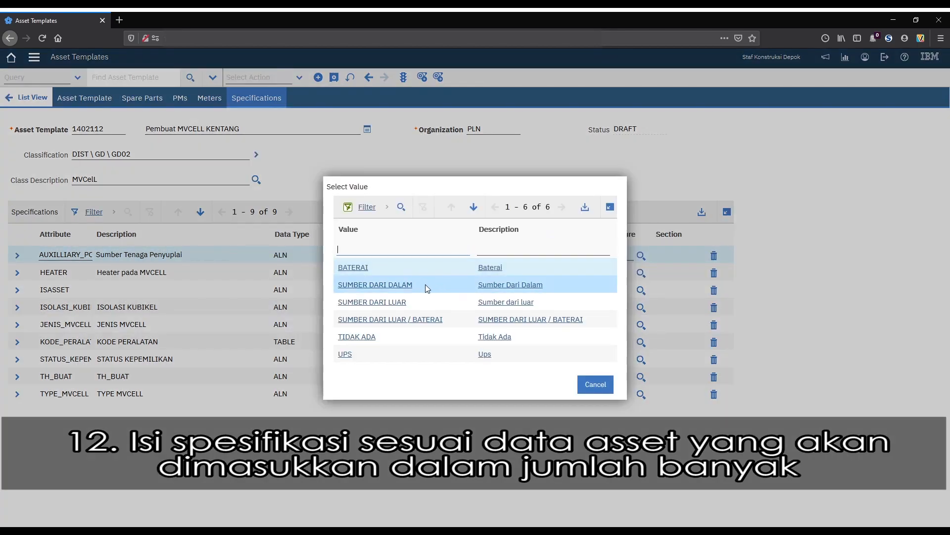
left_click(407, 288)
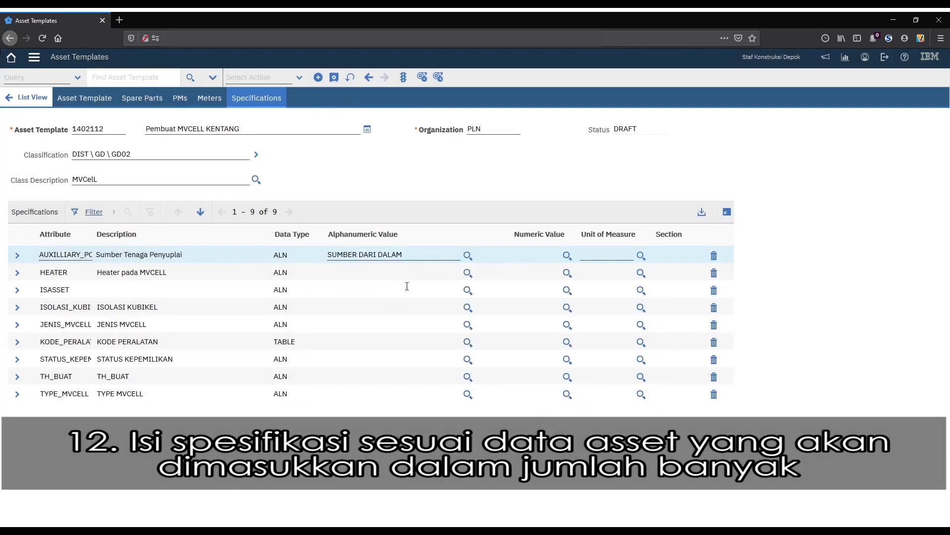
Set the Heater pada MVCELL specification to ADA and the ISOLASI KUBIKEL specification to 1 (Full Insulated).
left_click(416, 276)
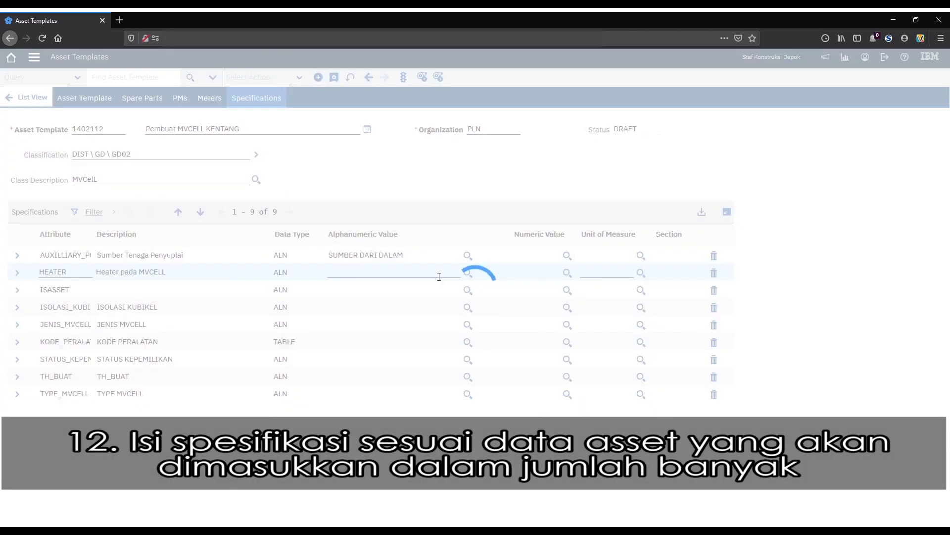
left_click(468, 273)
left_click(344, 303)
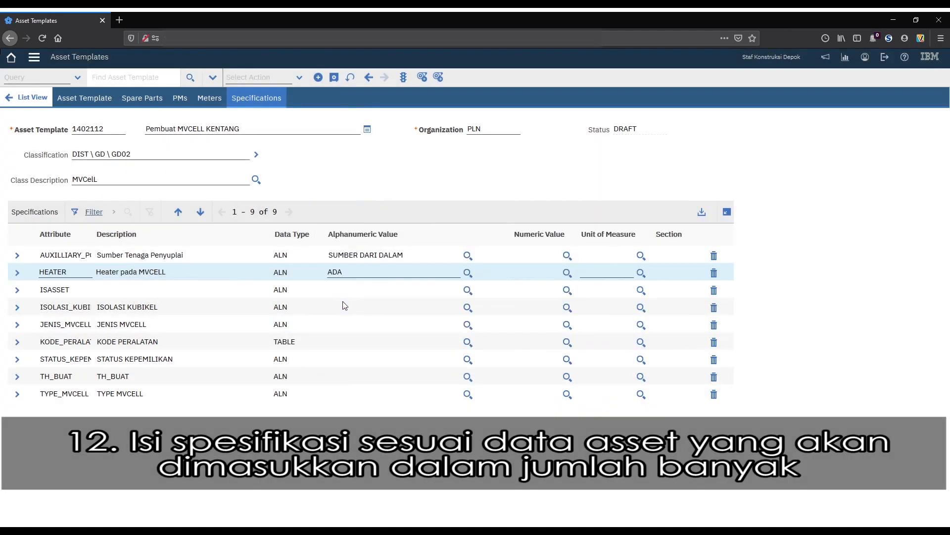
left_click(343, 303)
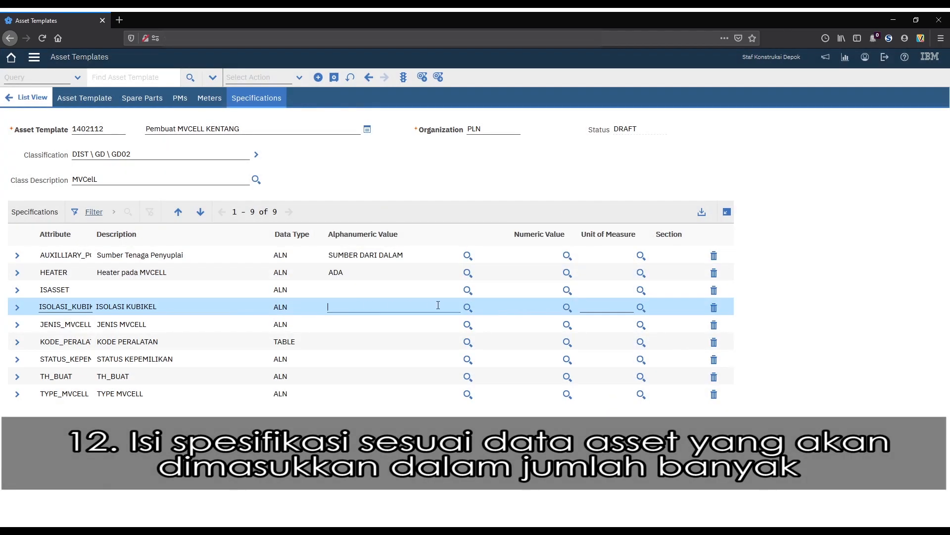
left_click(468, 308)
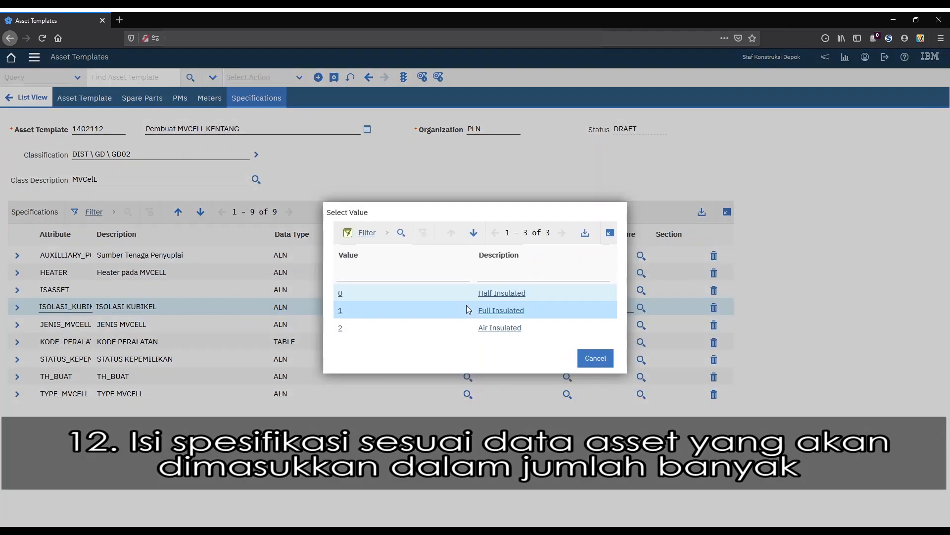
left_click(493, 312)
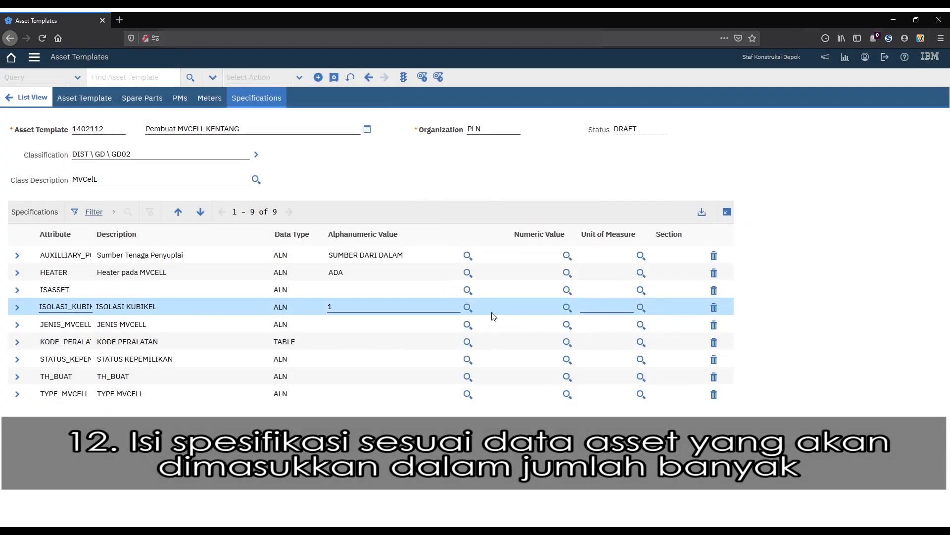
Set the alphanumeric value of the JENIS MVCELL specification to 6 (Pengukuran).
left_click(425, 329)
left_click(468, 328)
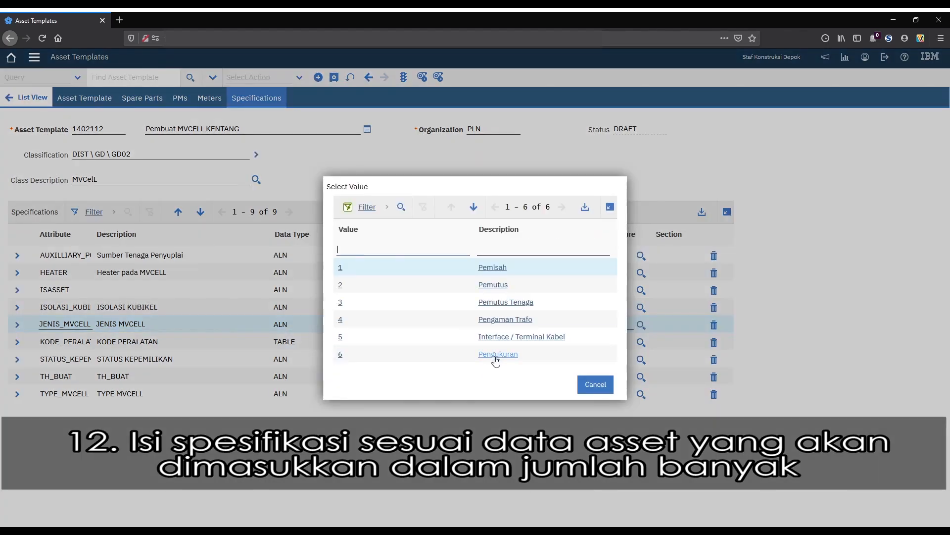
left_click(497, 354)
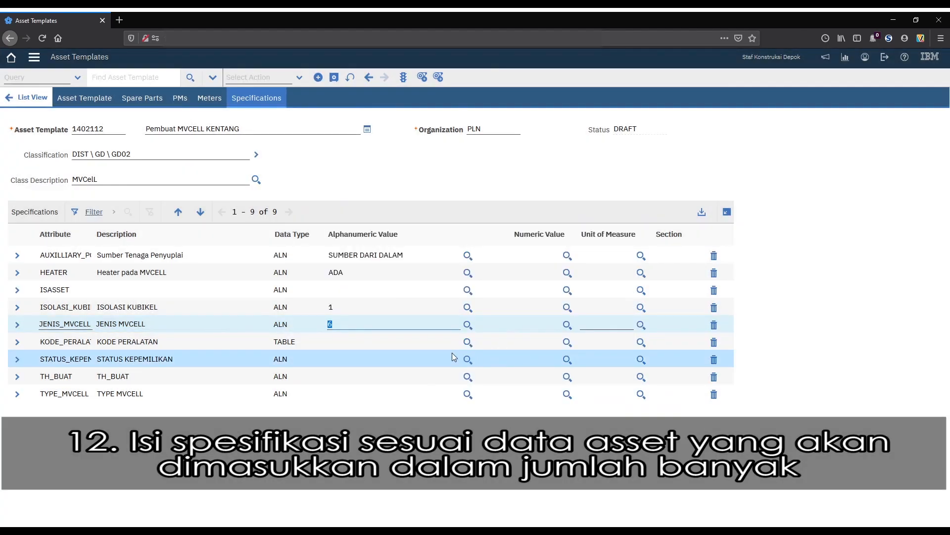
left_click(436, 342)
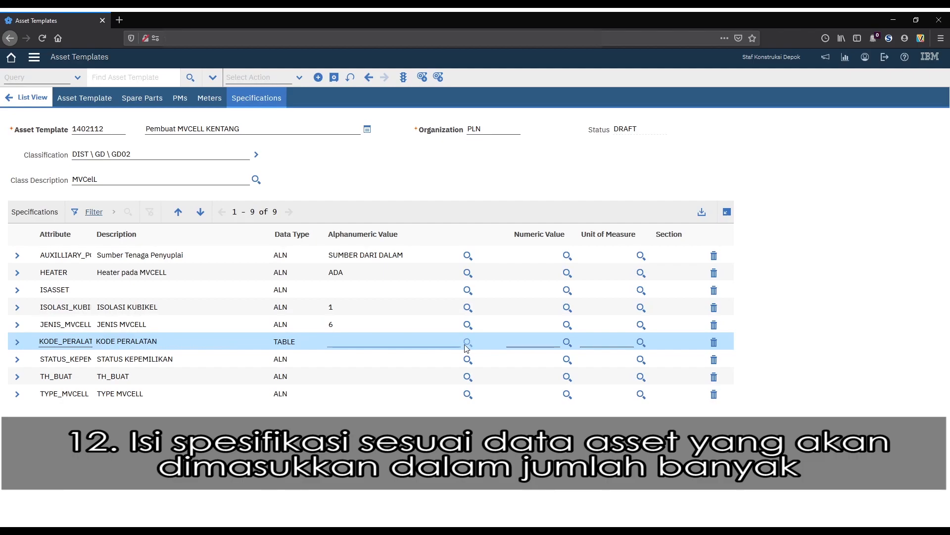
left_click(469, 345)
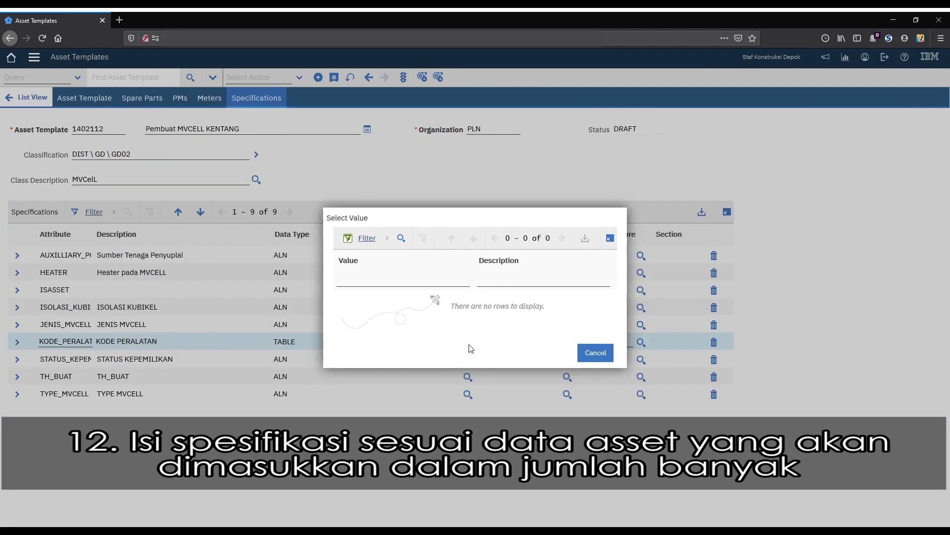
left_click(589, 353)
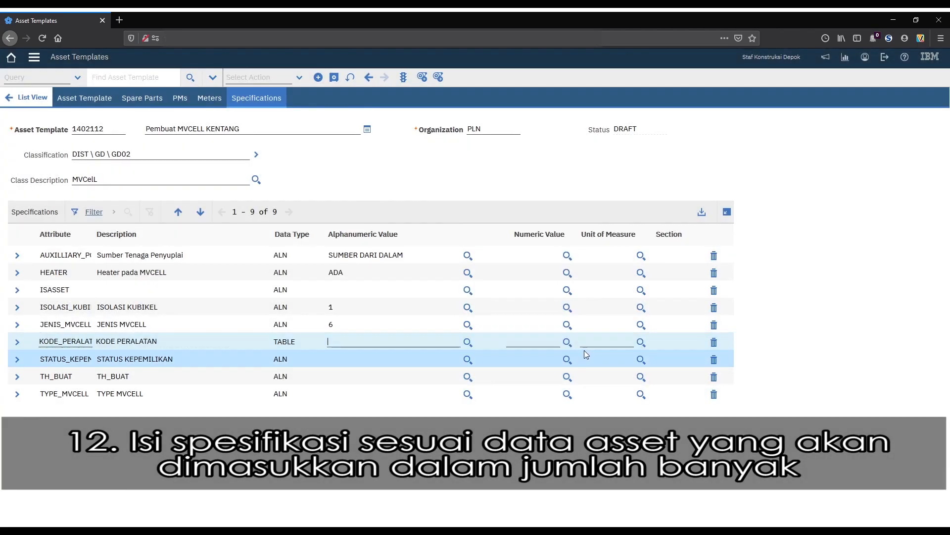
Set the STATUS KEPEMILIKAN specification to 1 (PLN) and the TH_BUAT specification to 2020.
left_click(432, 361)
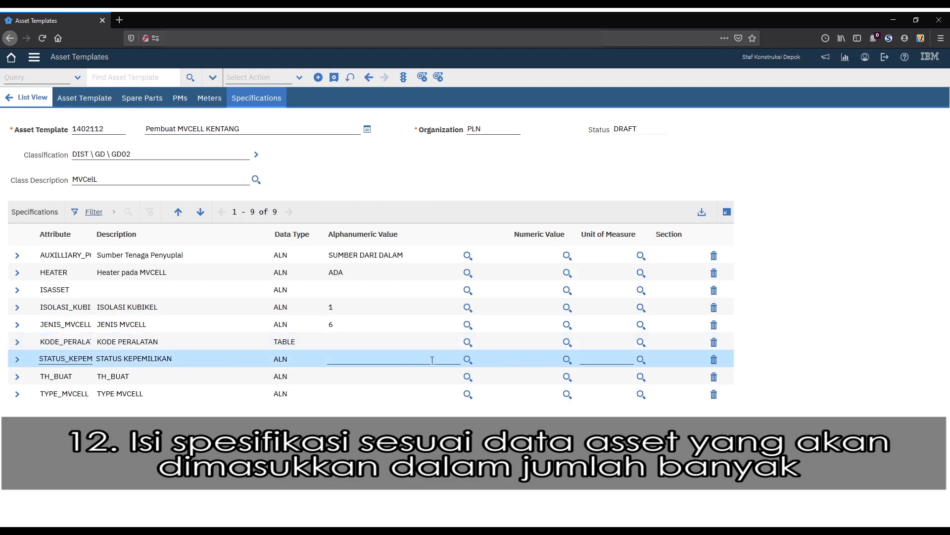
left_click(469, 360)
left_click(485, 303)
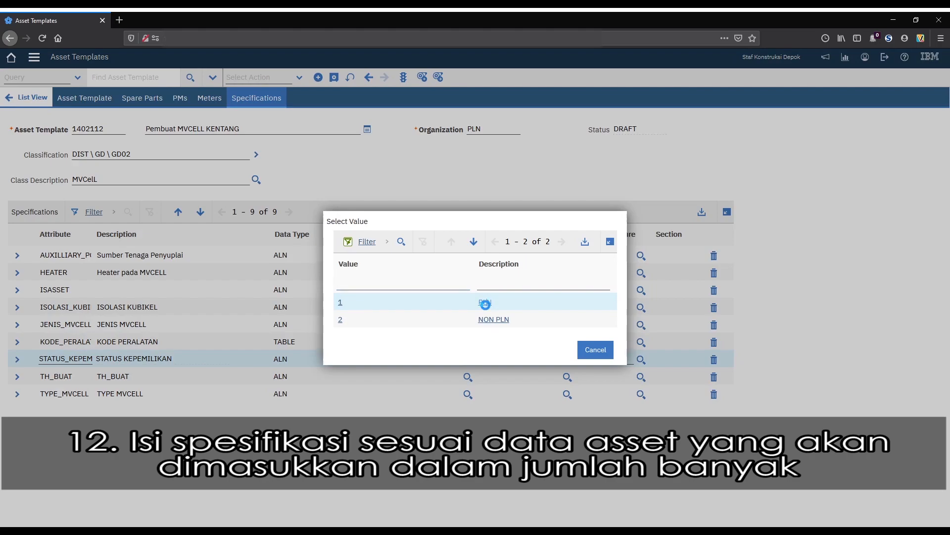
left_click(427, 375)
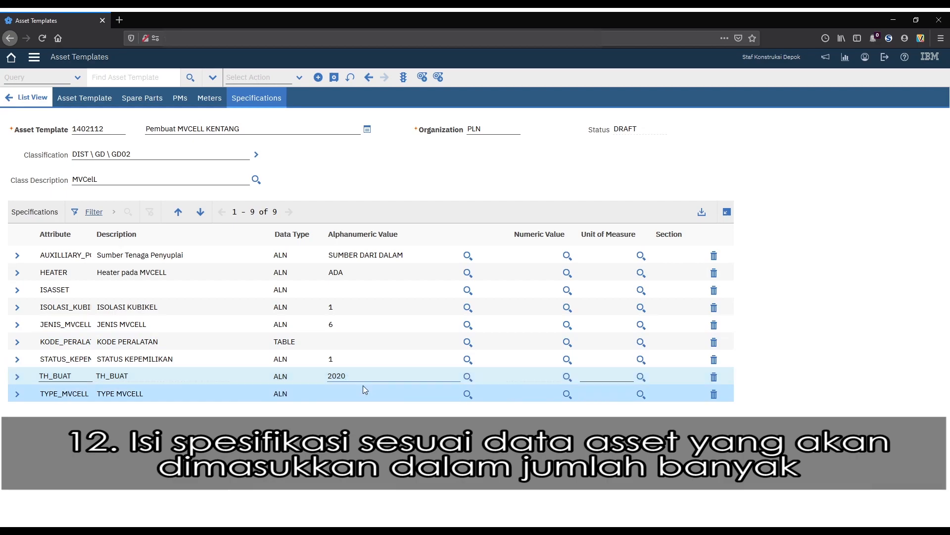
left_click(396, 391)
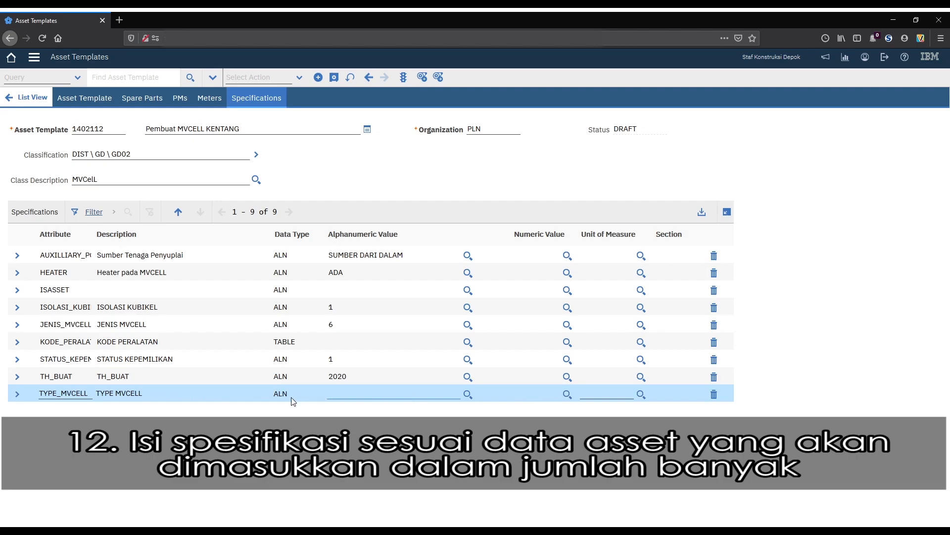
left_click(467, 395)
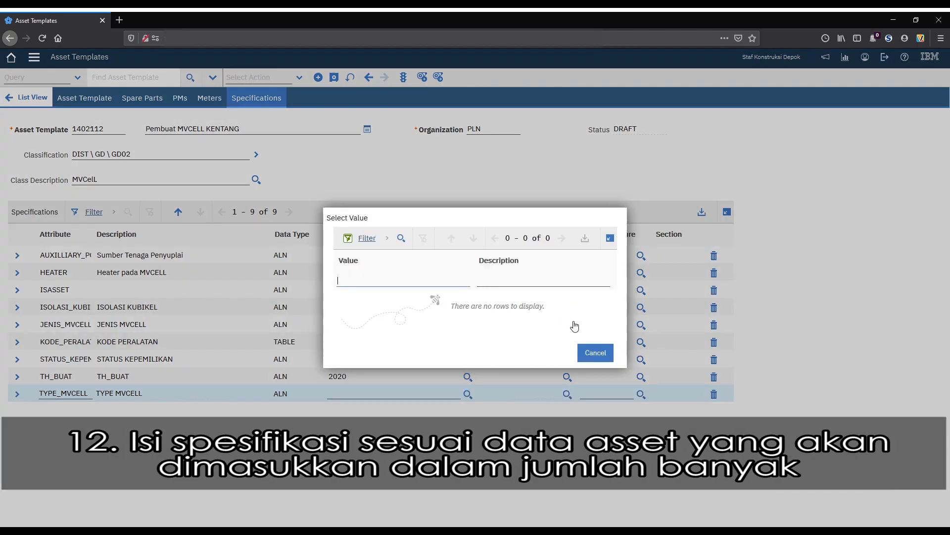
left_click(594, 352)
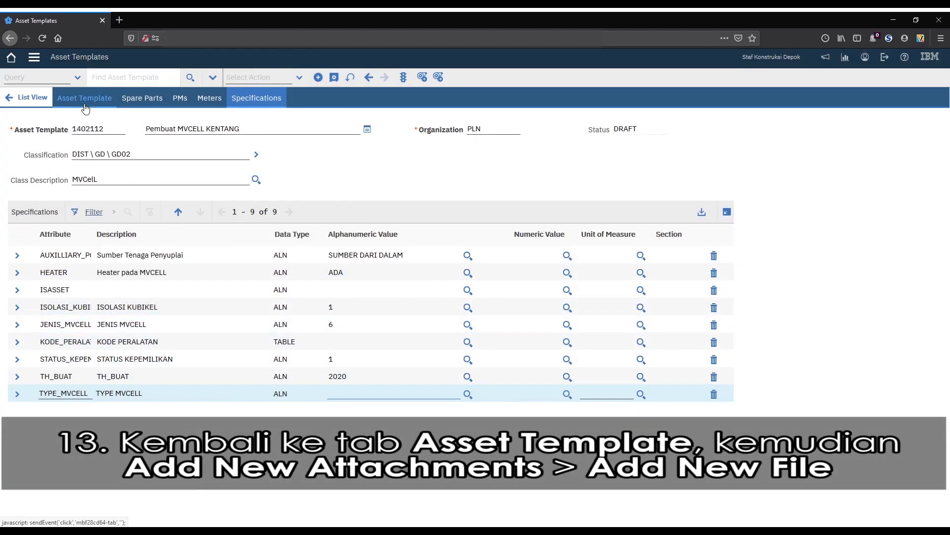
Attach the new file BASTOP.pdf to the asset template in the Attachments folder and save the record.
left_click(86, 107)
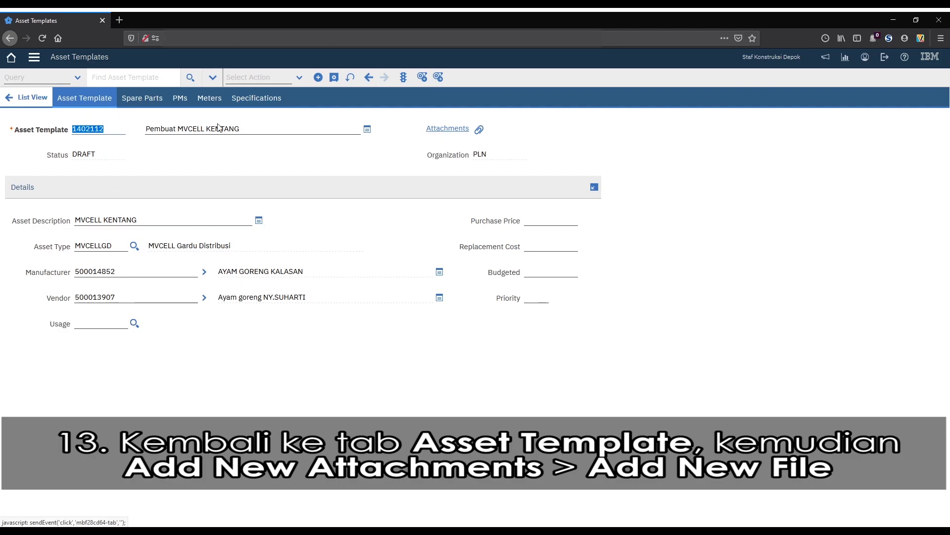
left_click(482, 132)
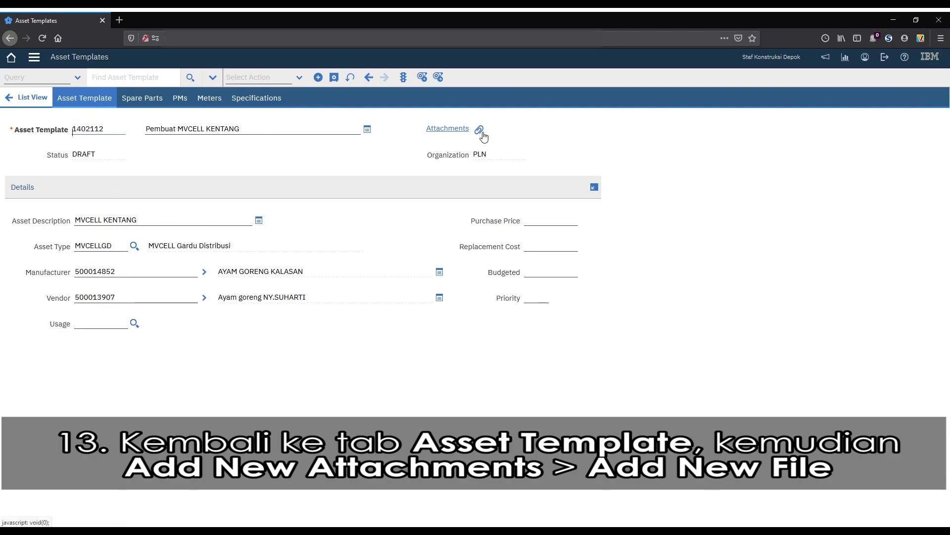
mouse_move(525, 150)
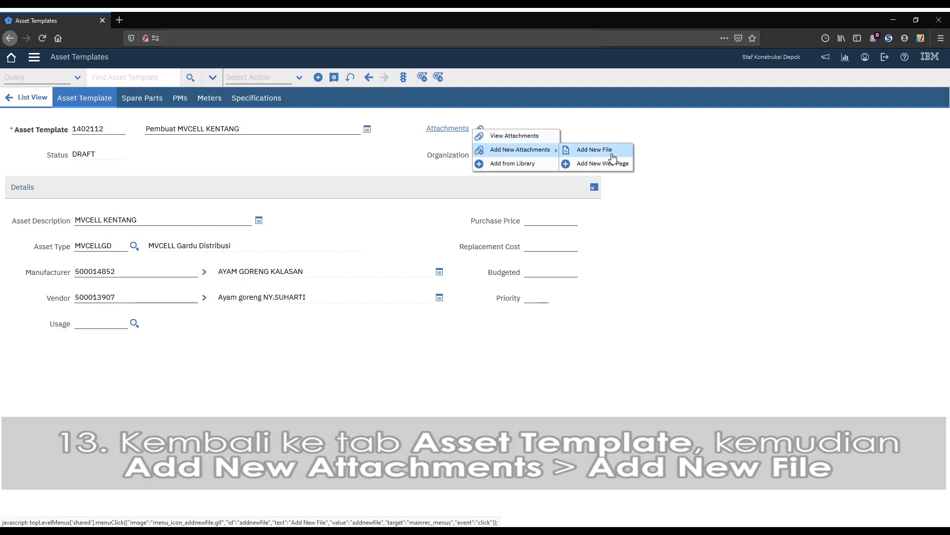
left_click(612, 151)
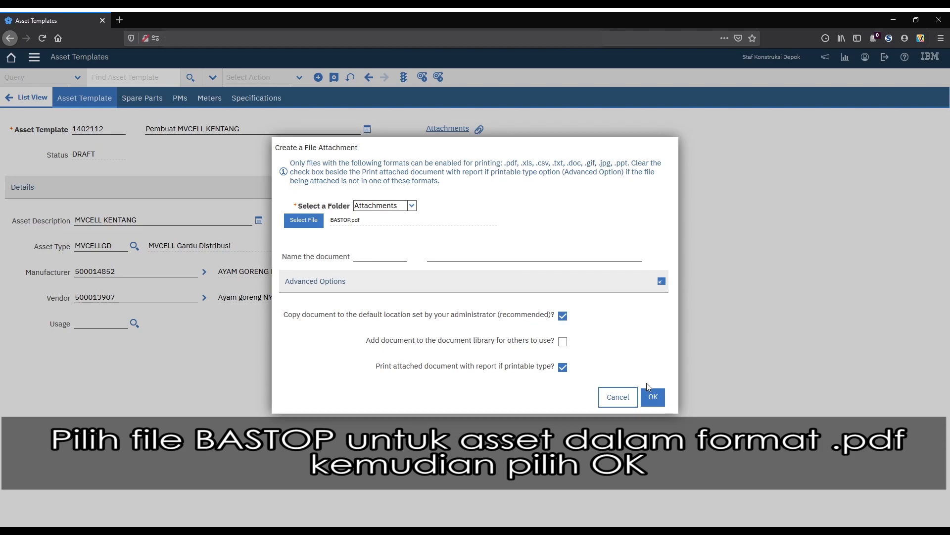
left_click(652, 397)
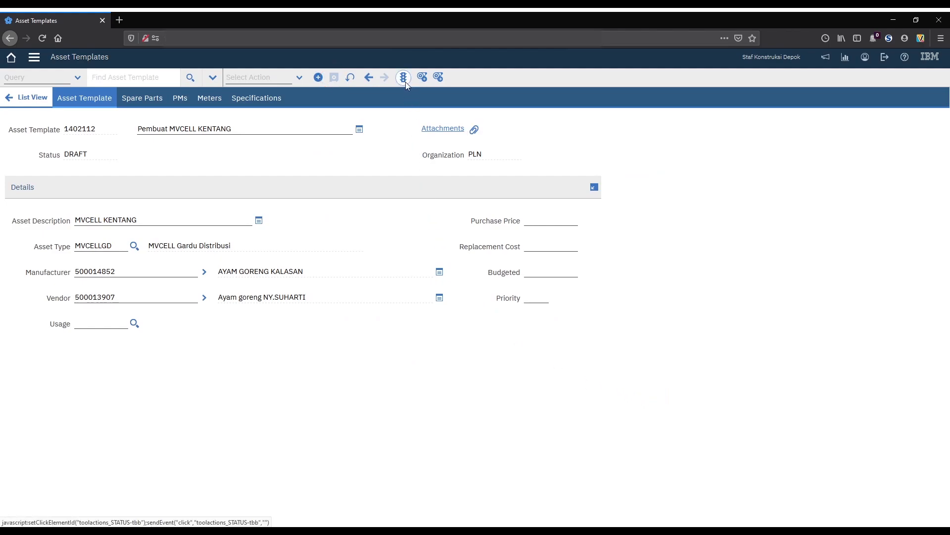
Change the status of the asset template to Active.
left_click(404, 79)
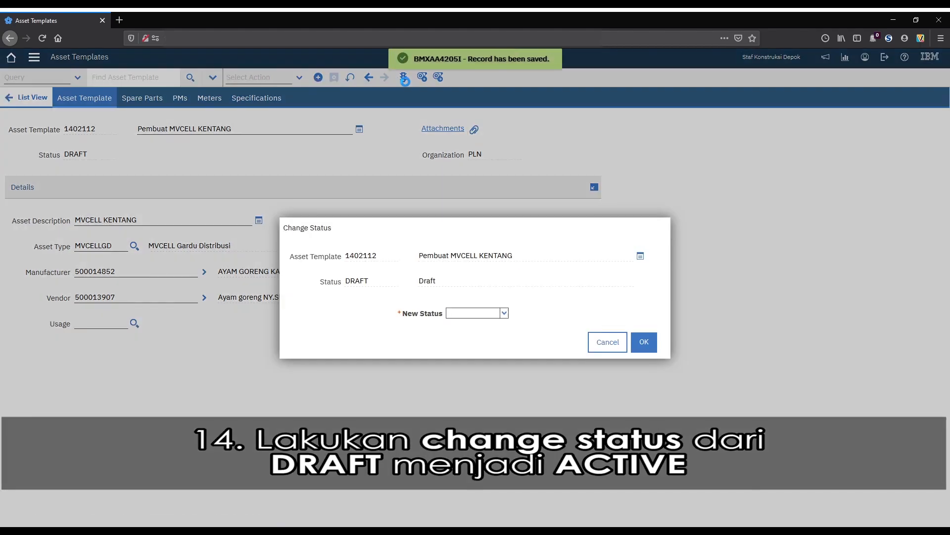
left_click(505, 314)
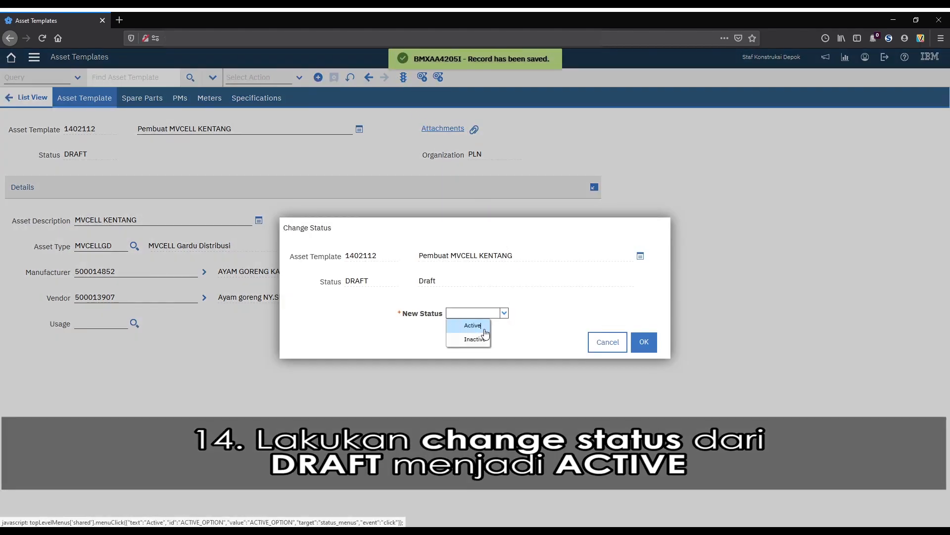
left_click(485, 328)
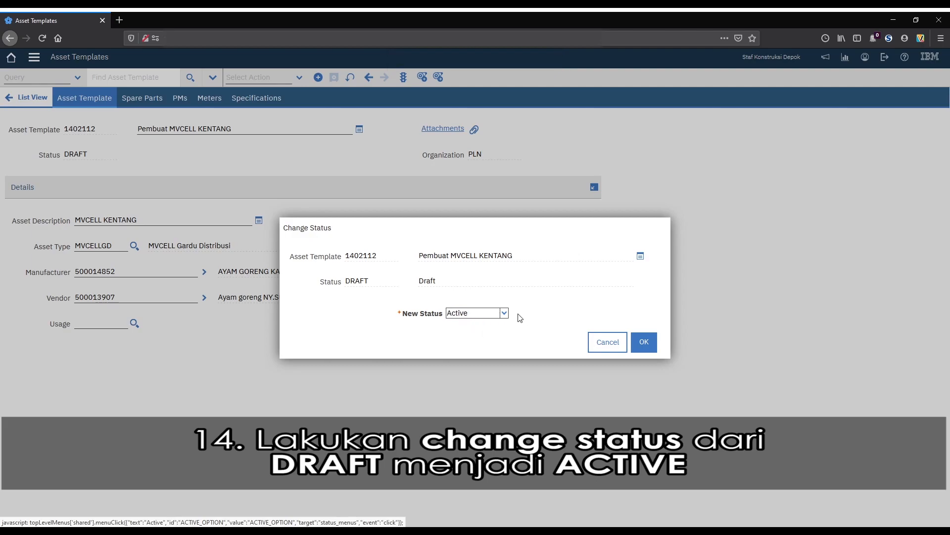
left_click(655, 348)
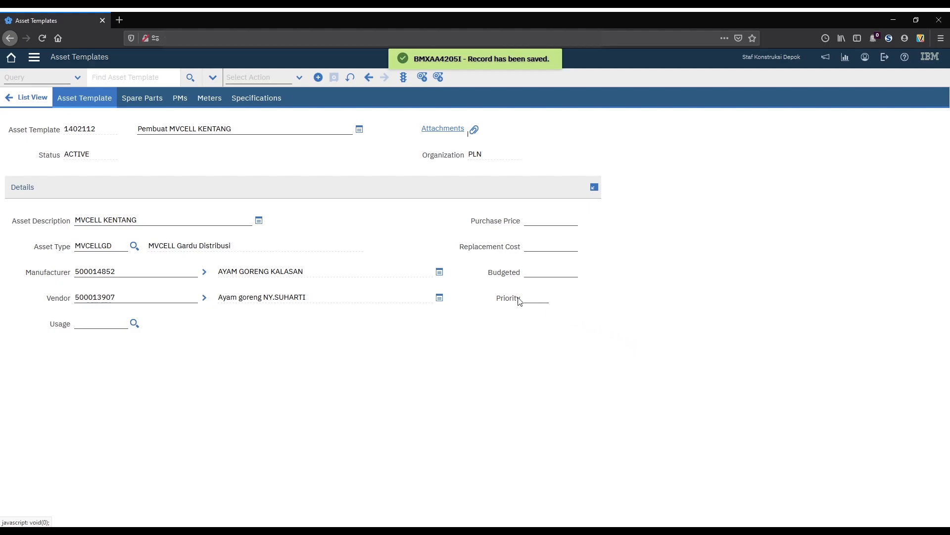
double_click(81, 154)
left_click(92, 159)
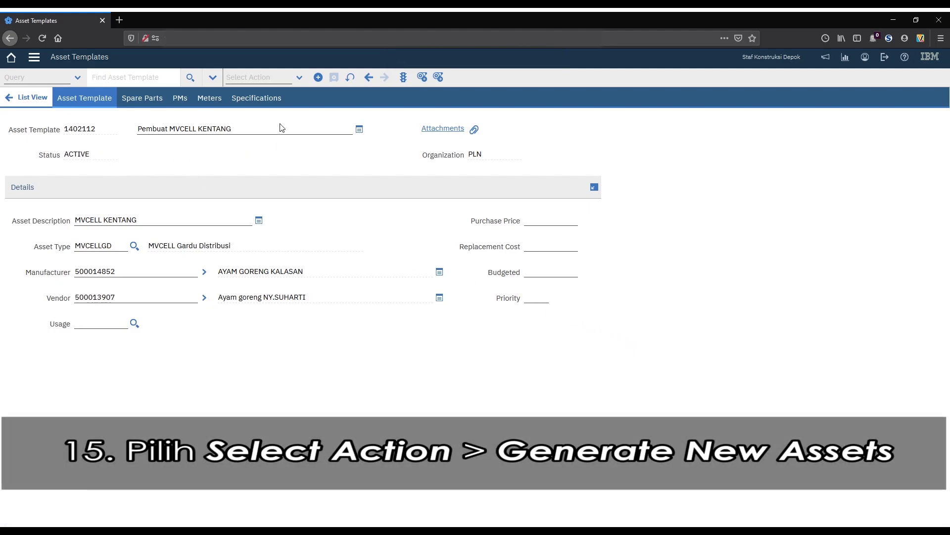
Start generating new assets from the template for the TND site (PLN Transmission and Distribution).
left_click(299, 80)
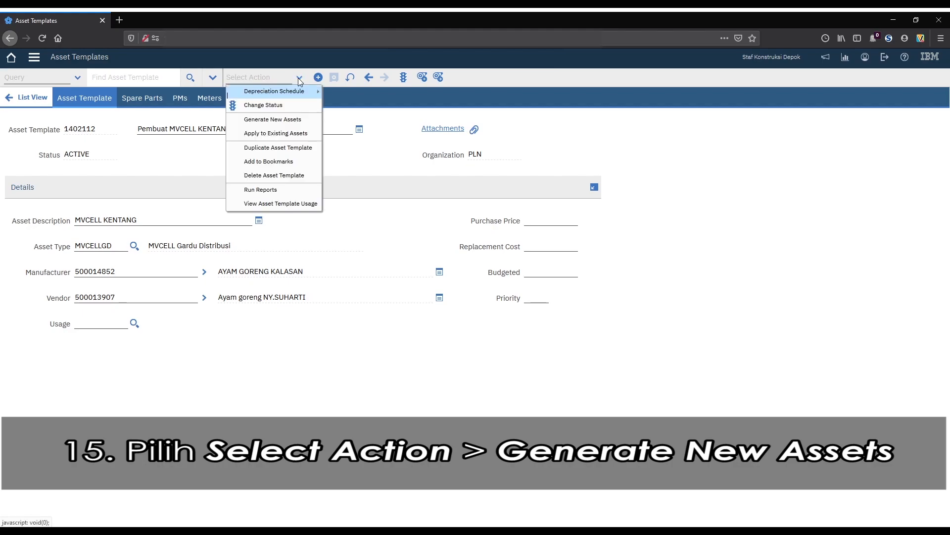
left_click(306, 123)
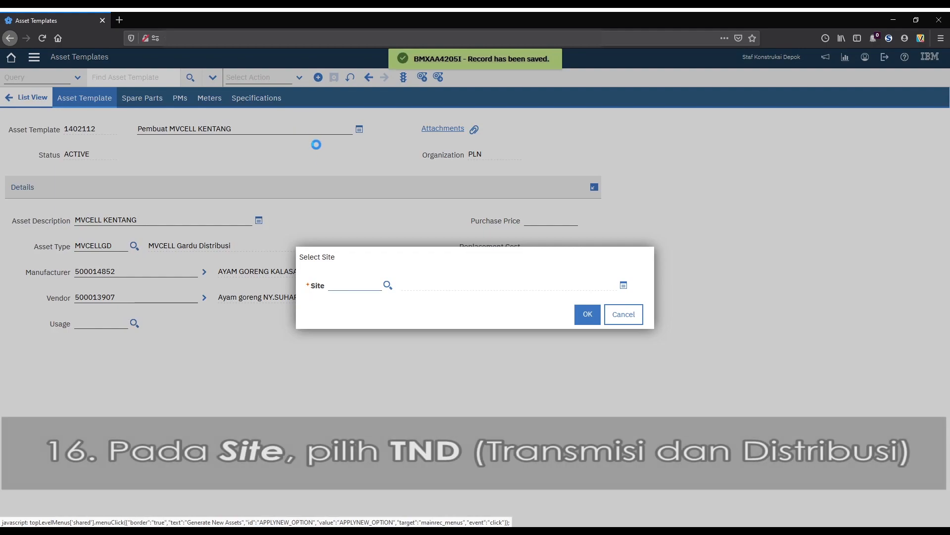
left_click(387, 286)
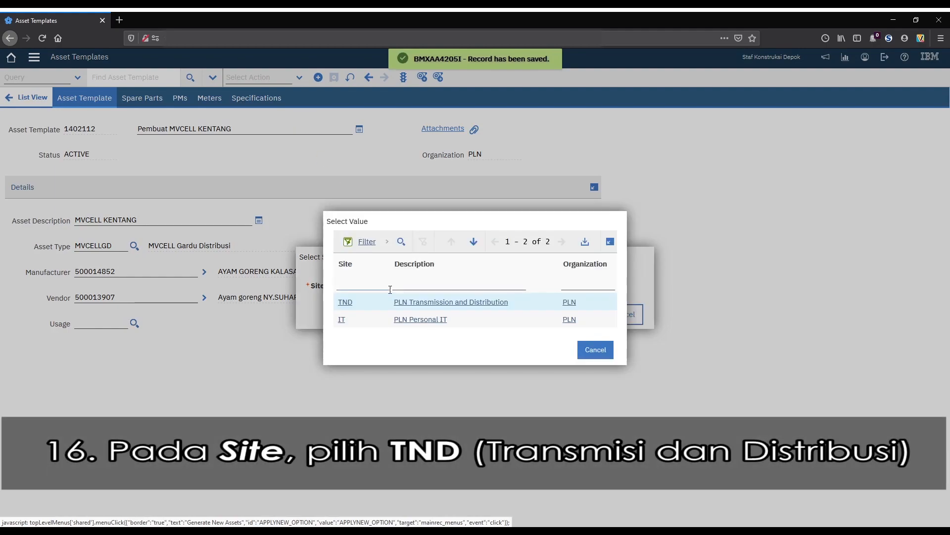
left_click(345, 302)
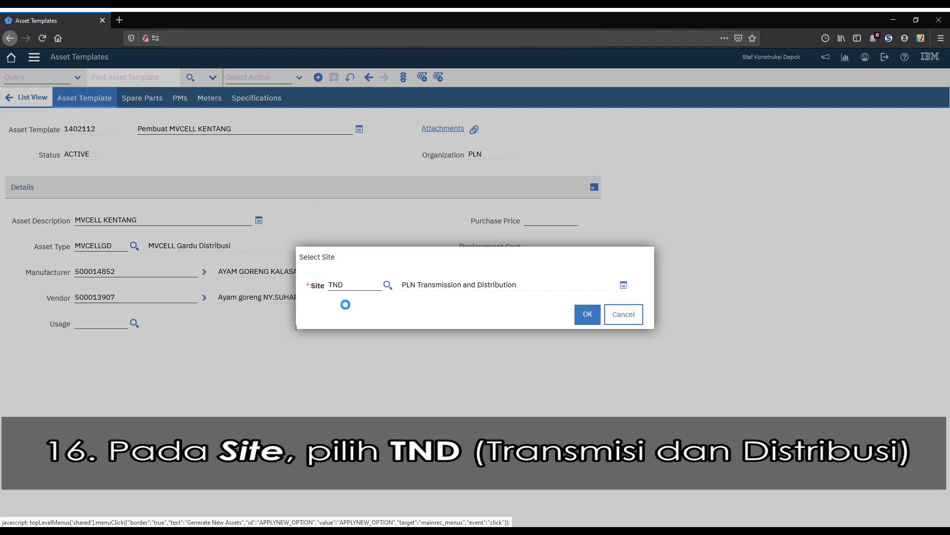
left_click(354, 284)
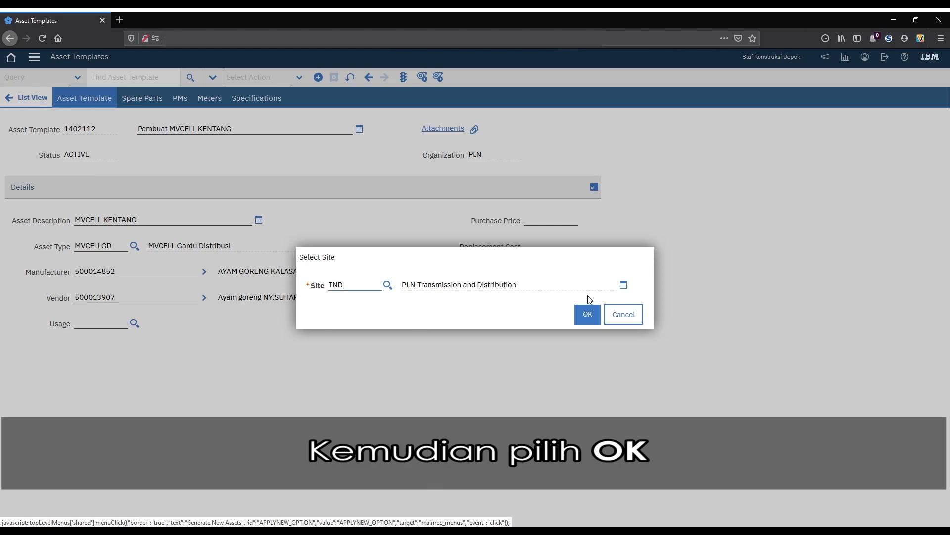
left_click(589, 322)
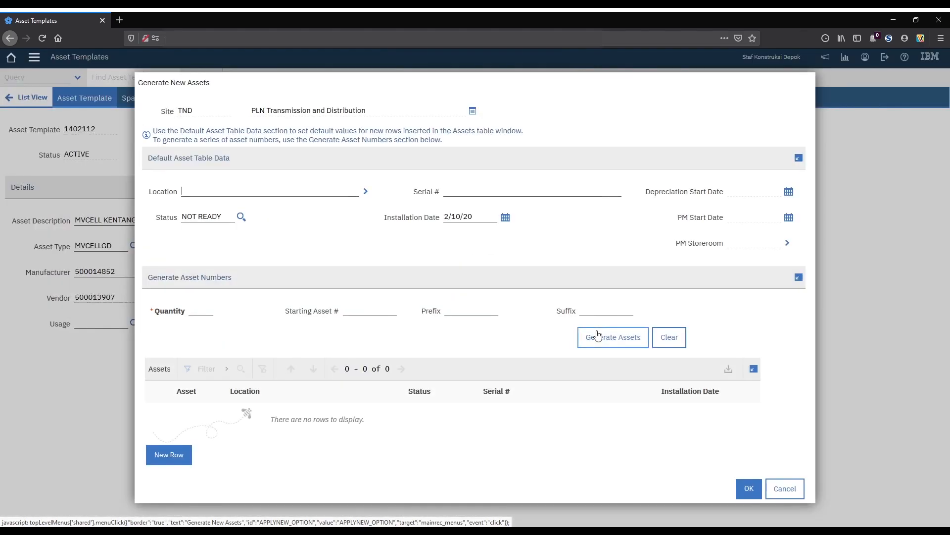
Set the default location for the new assets to GD ICON2 (GD01.13920704), filtering the location descriptions by ICON.
left_click(313, 188)
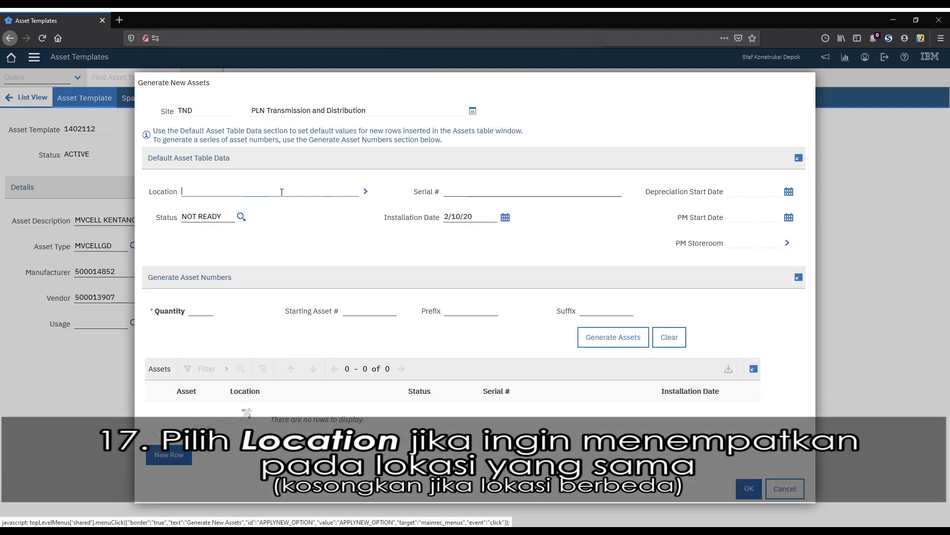
left_click(366, 192)
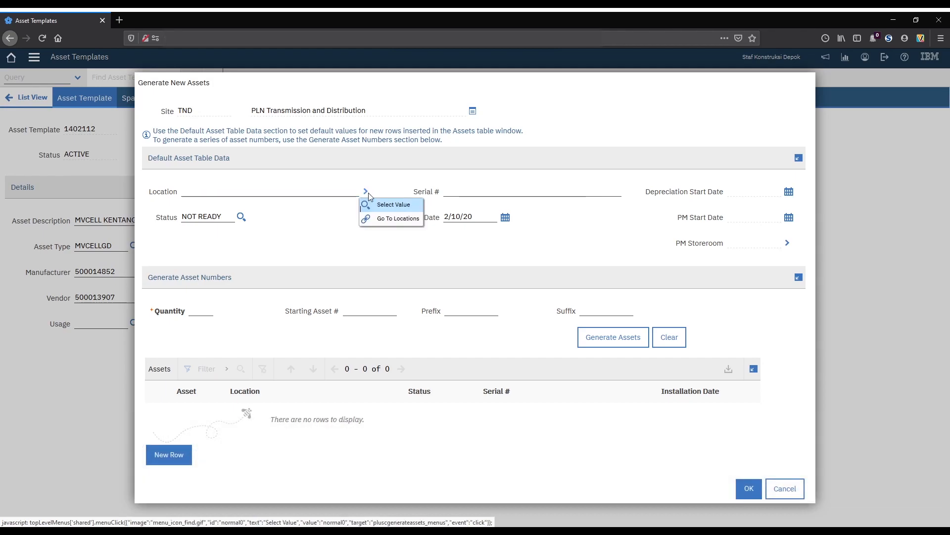
left_click(394, 204)
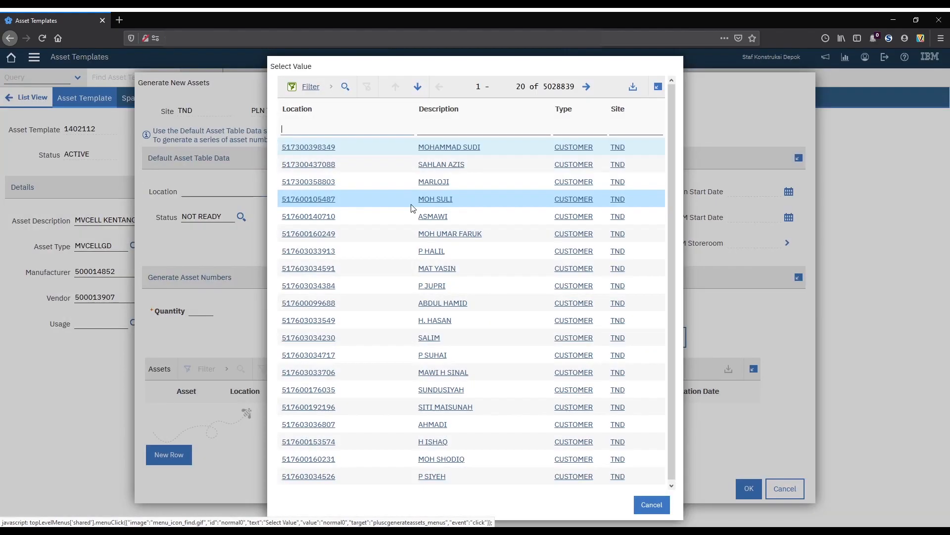
left_click(485, 129)
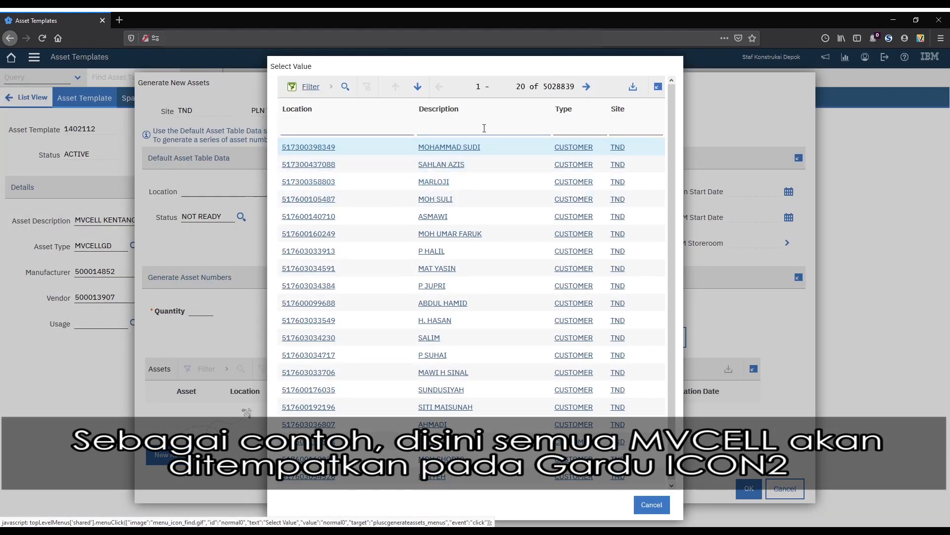
key("Return")
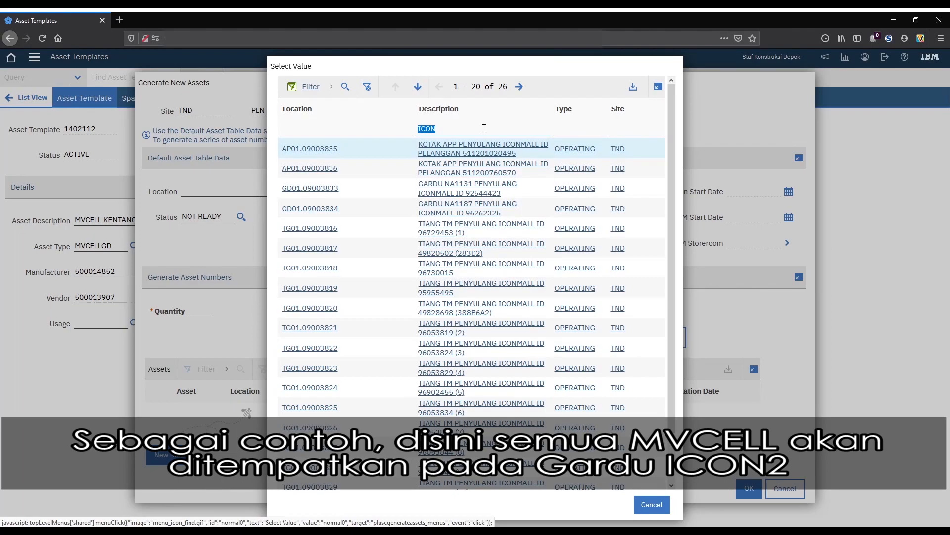
left_click(519, 86)
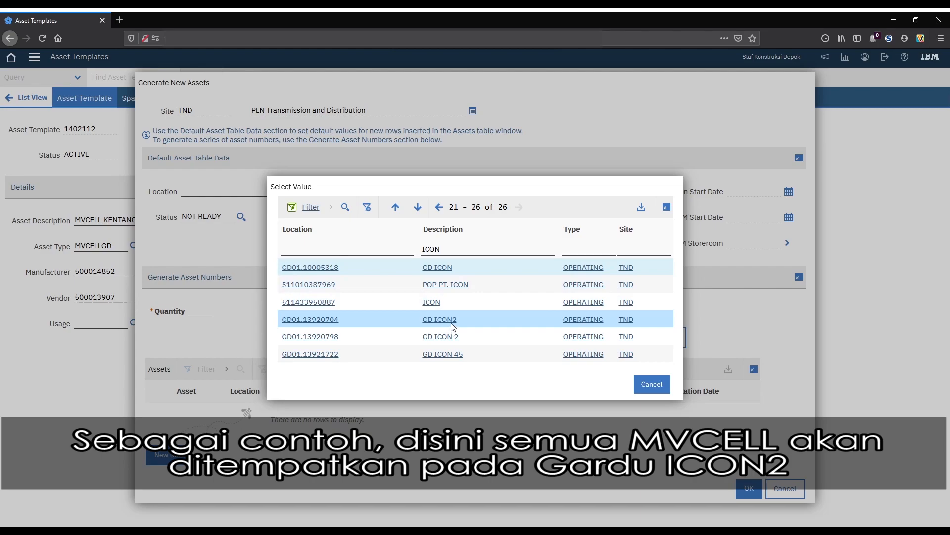
left_click(319, 320)
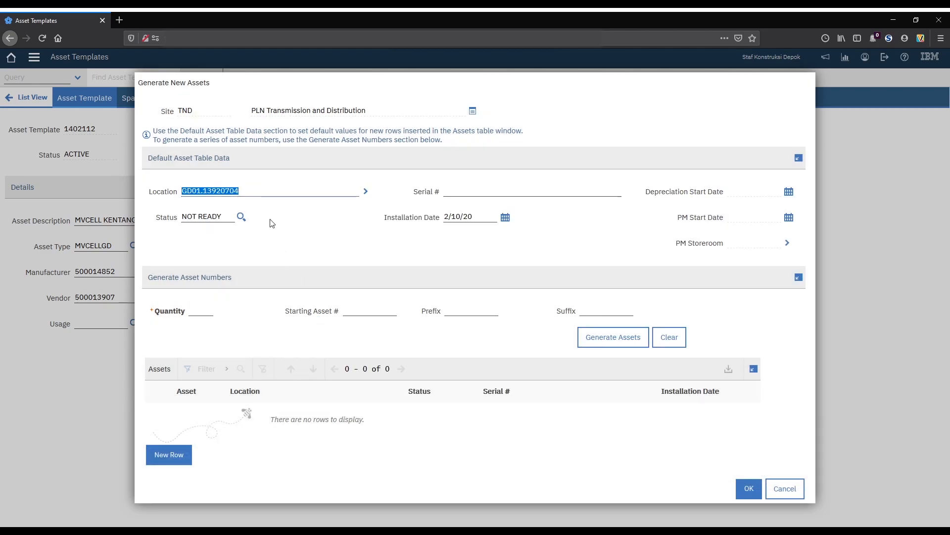
left_click(262, 193)
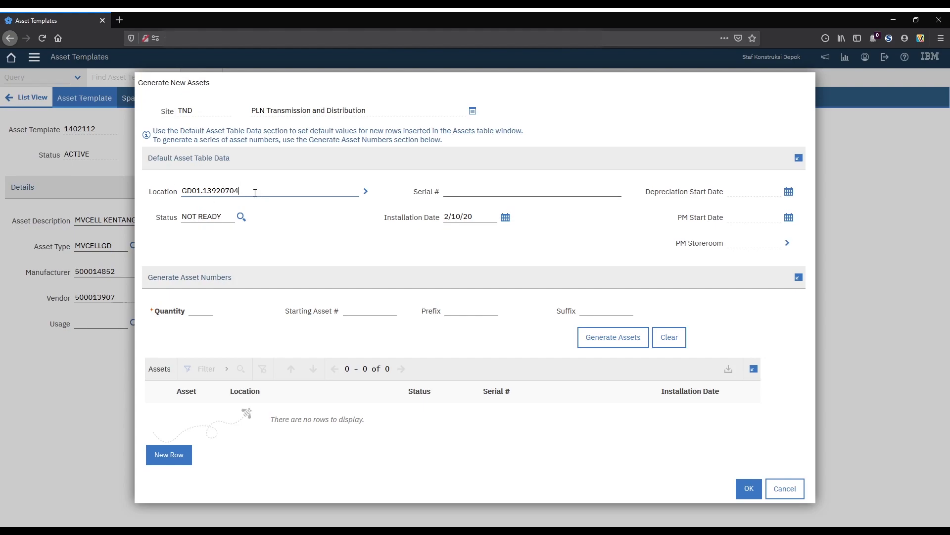
Generate asset numbers for a quantity of 10 and confirm creating all the listed assets from the template.
left_click(204, 314)
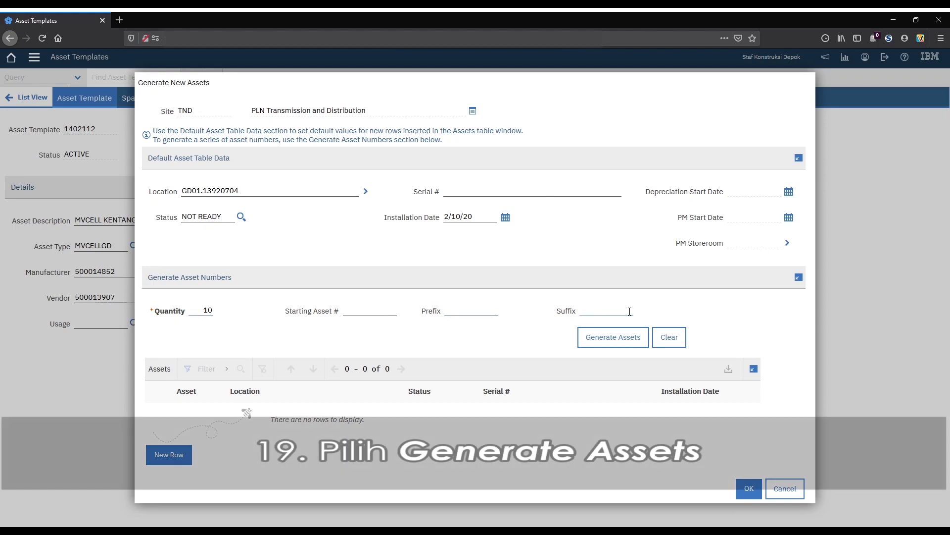
left_click(628, 343)
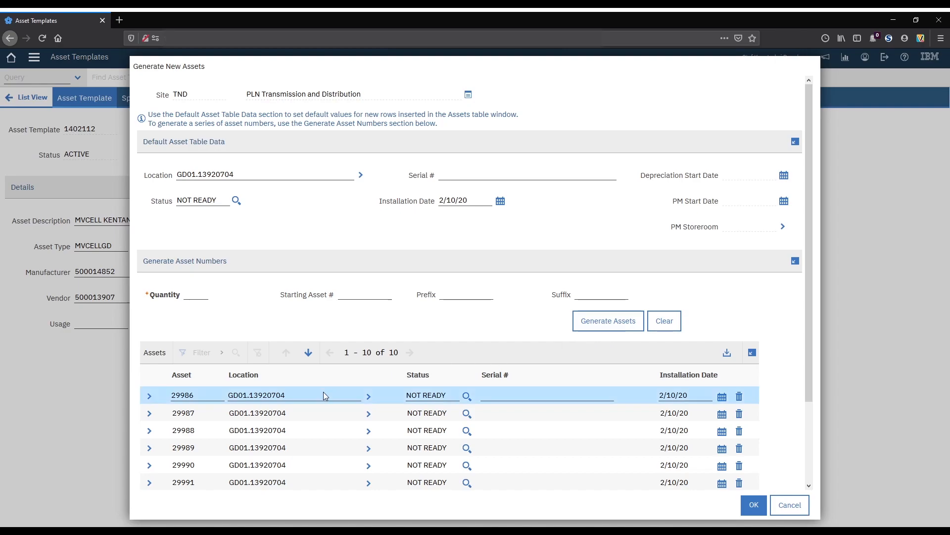
scroll(299, 385, "down", 3)
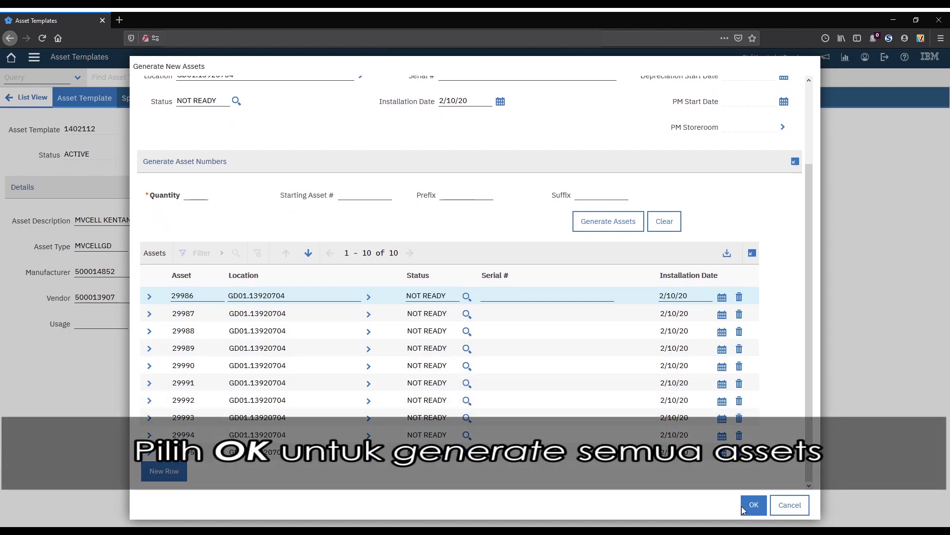
left_click(749, 512)
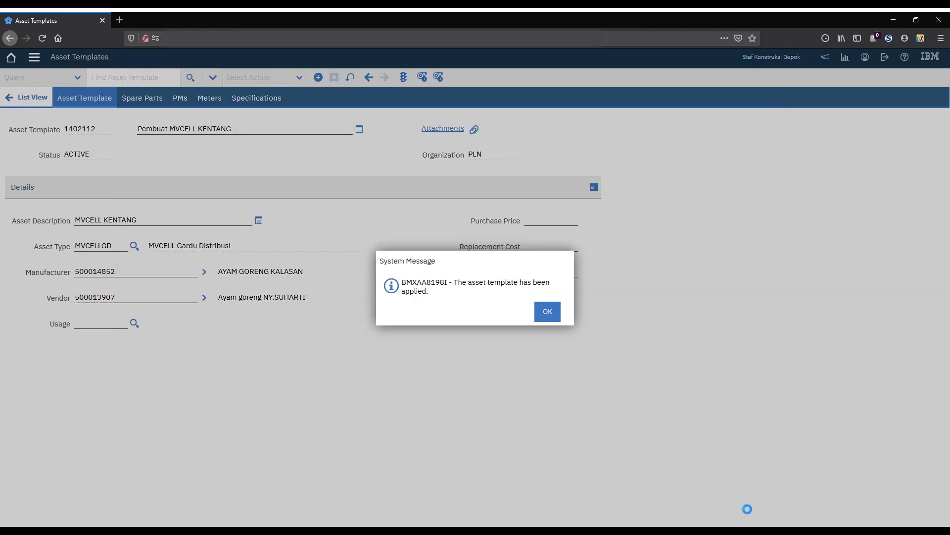
left_click(547, 312)
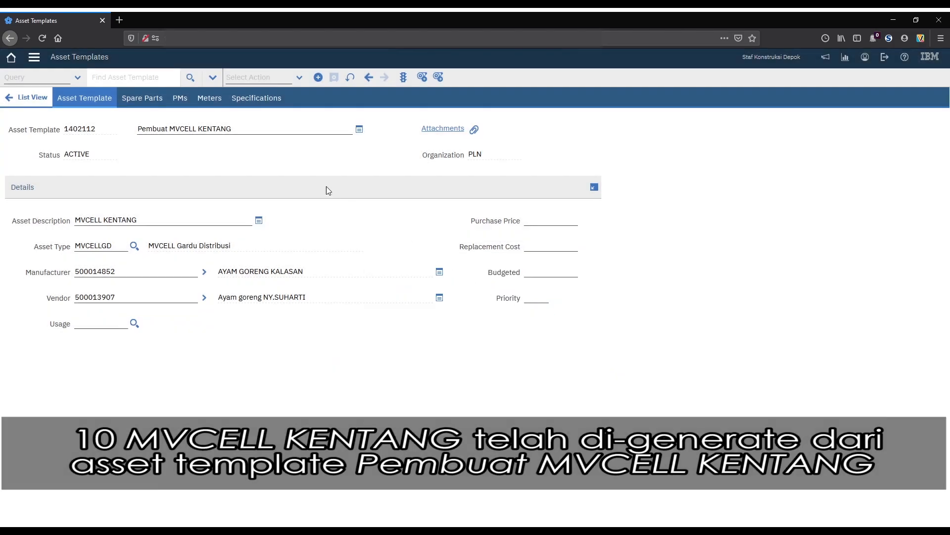
left_click(271, 130)
left_click(278, 130)
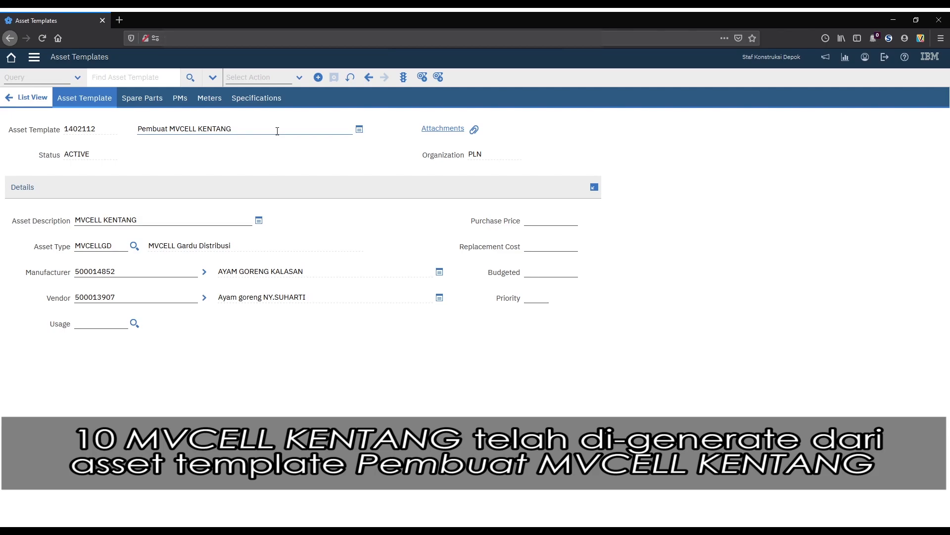